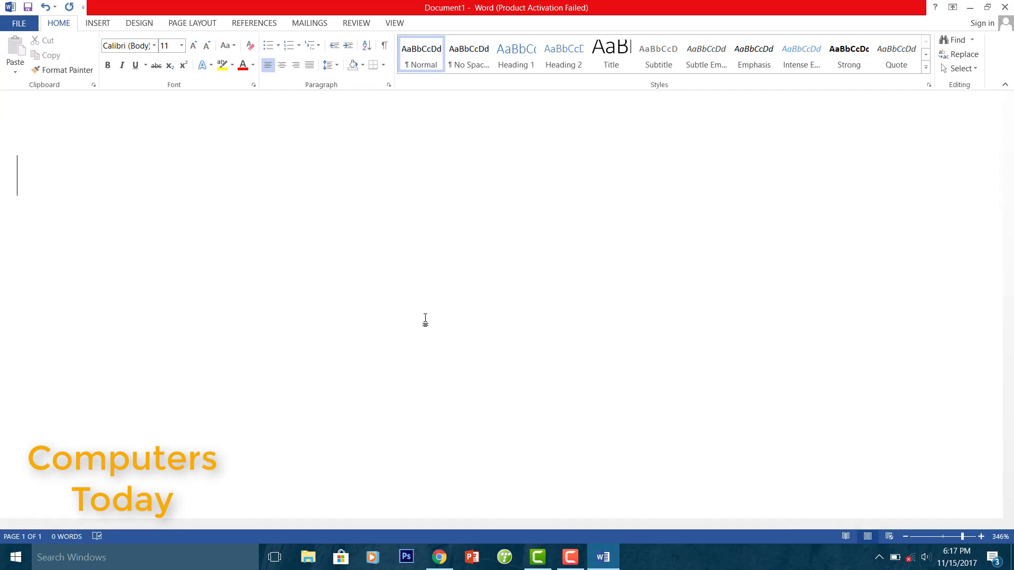
- Type 'Hi dears today I am going to show you how to write urdu in Ms Word', fixing typos
text(Hi )
text(dears to)
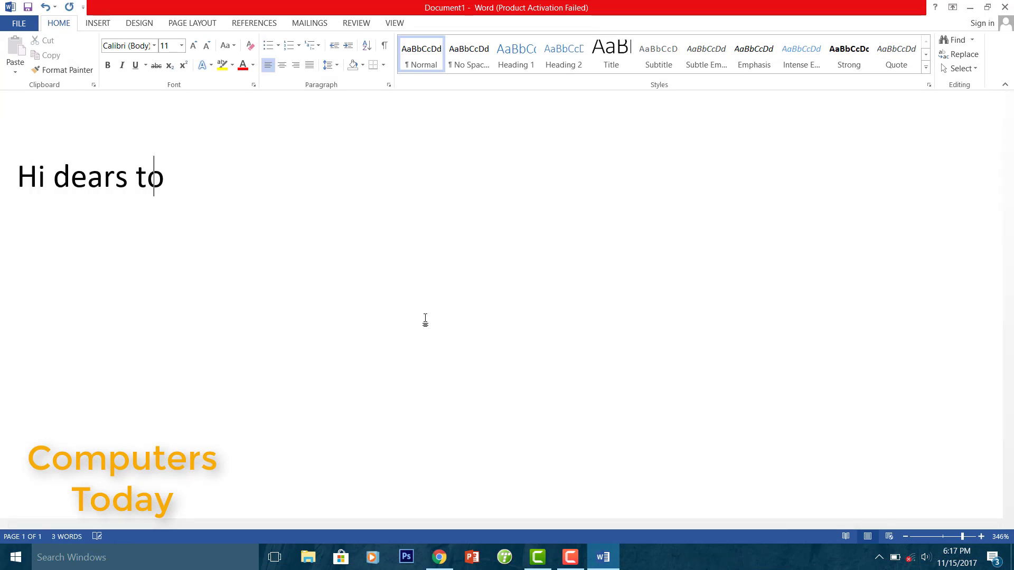
text(day)
key(BackSpace)
text(y )
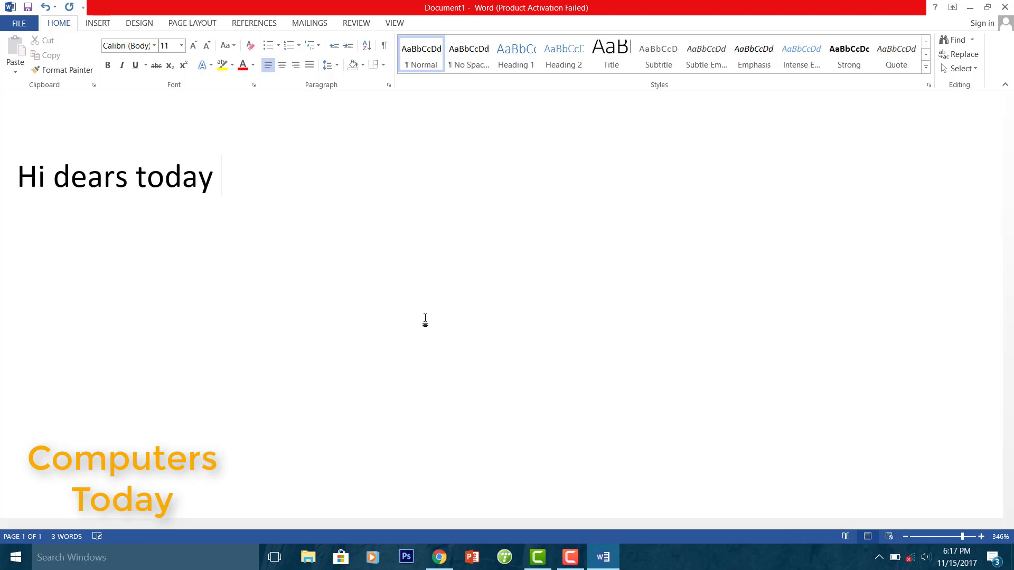
text(I am going)
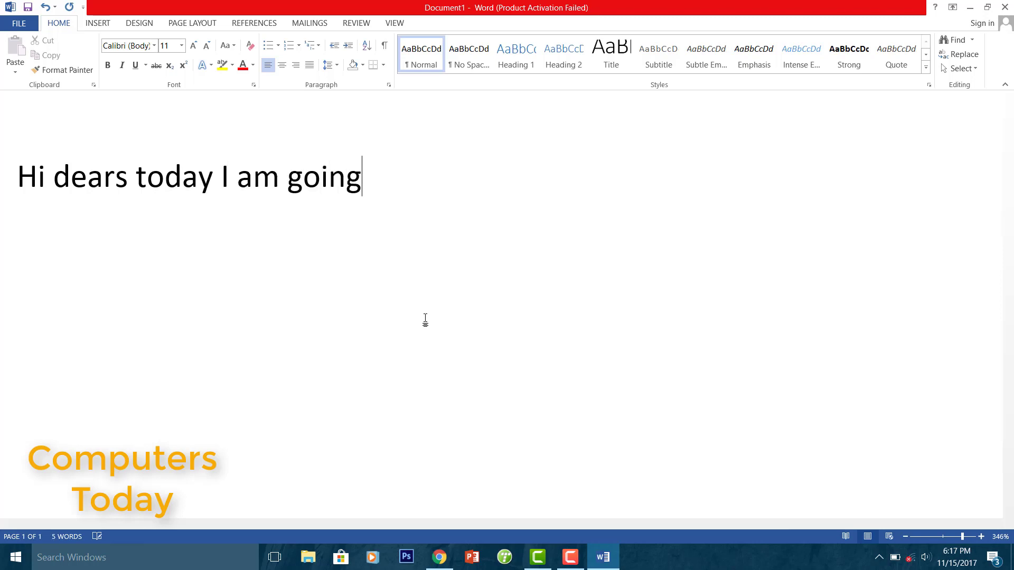
text( toshow )
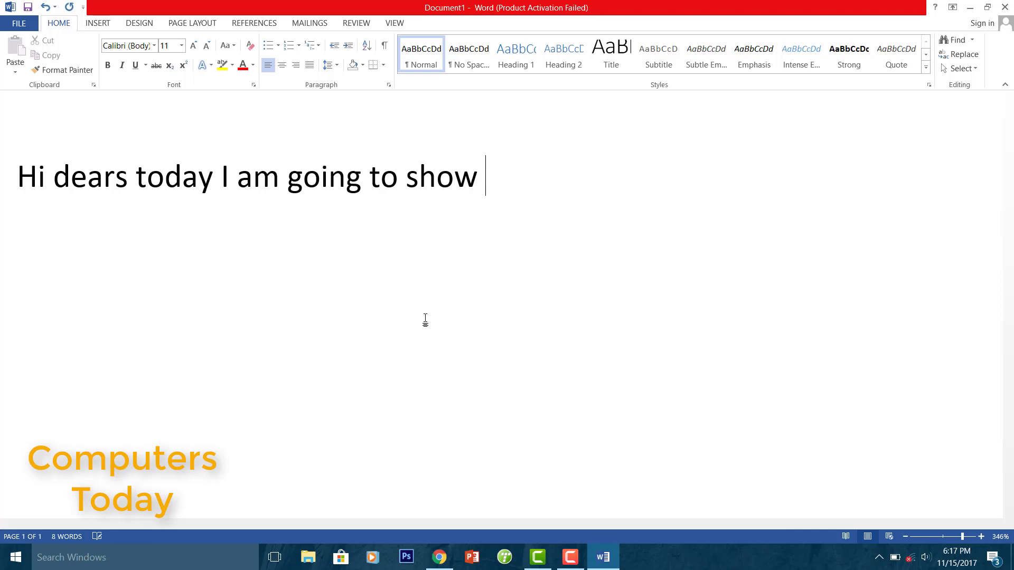
text(you how to)
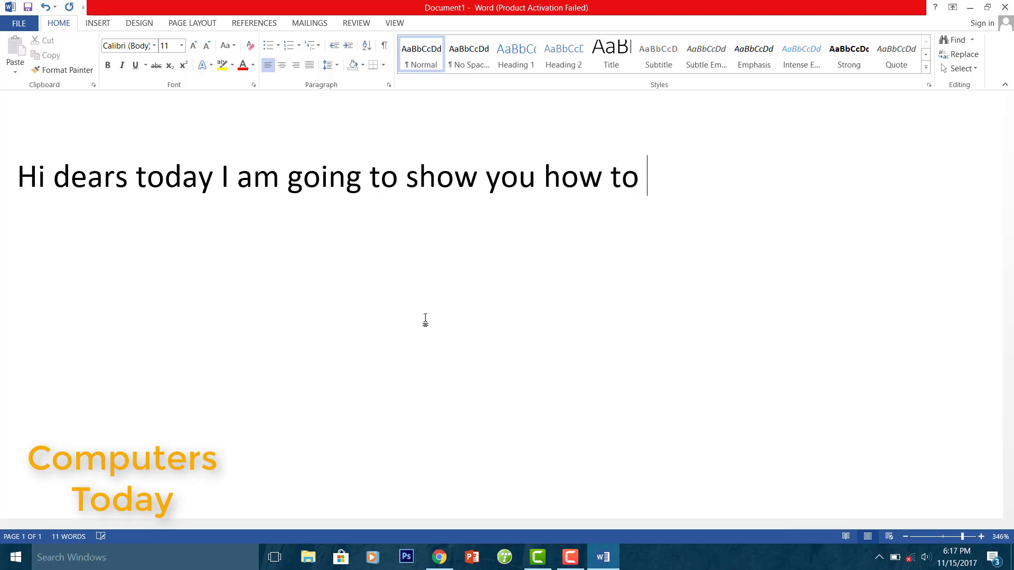
text( write)
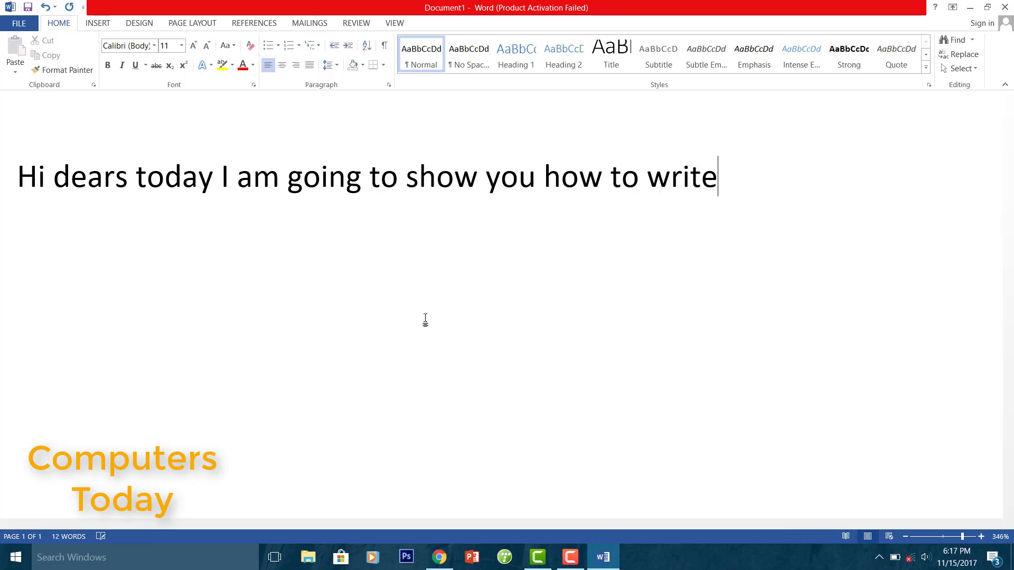
text( urdy)
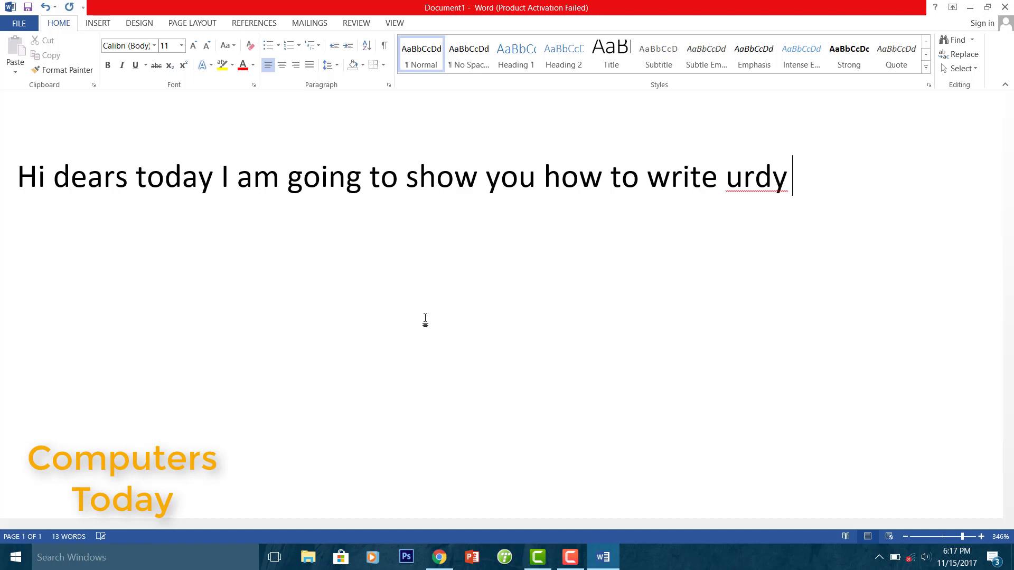
key(BackSpace)
key(BackSpace)
text(u in)
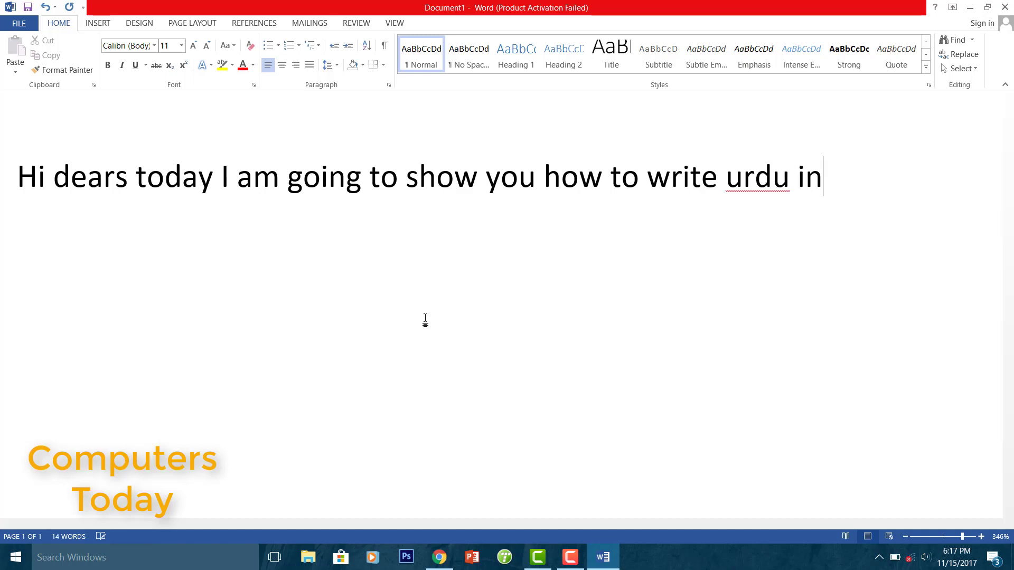
text(Md)
key(BackSpace)
text(s )
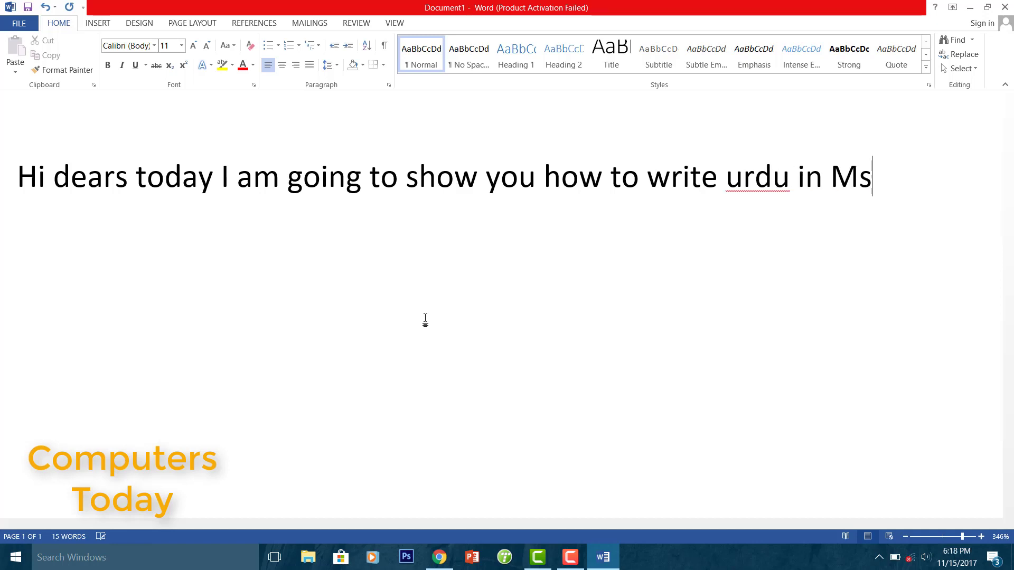
text(Word)
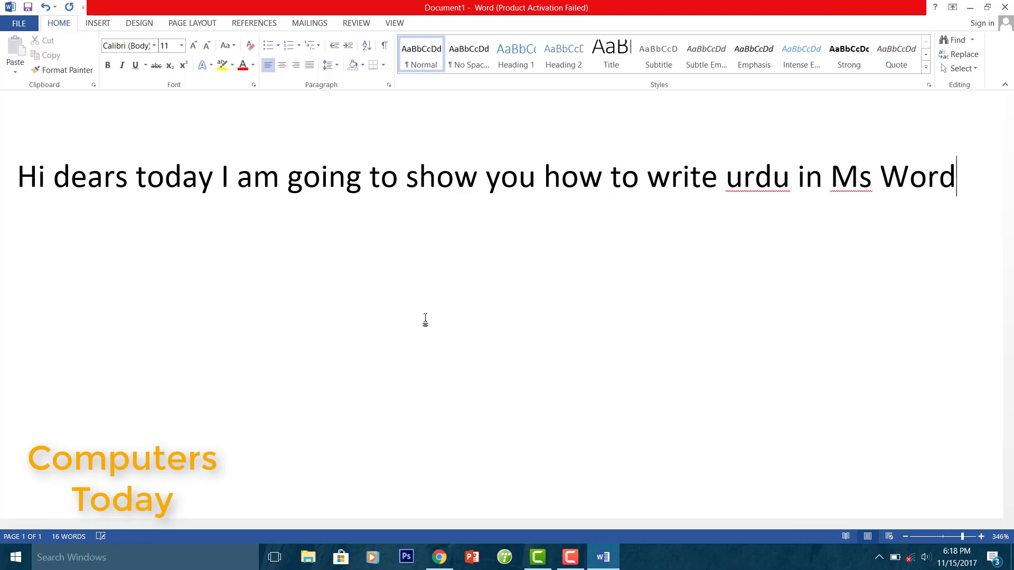
text( I w)
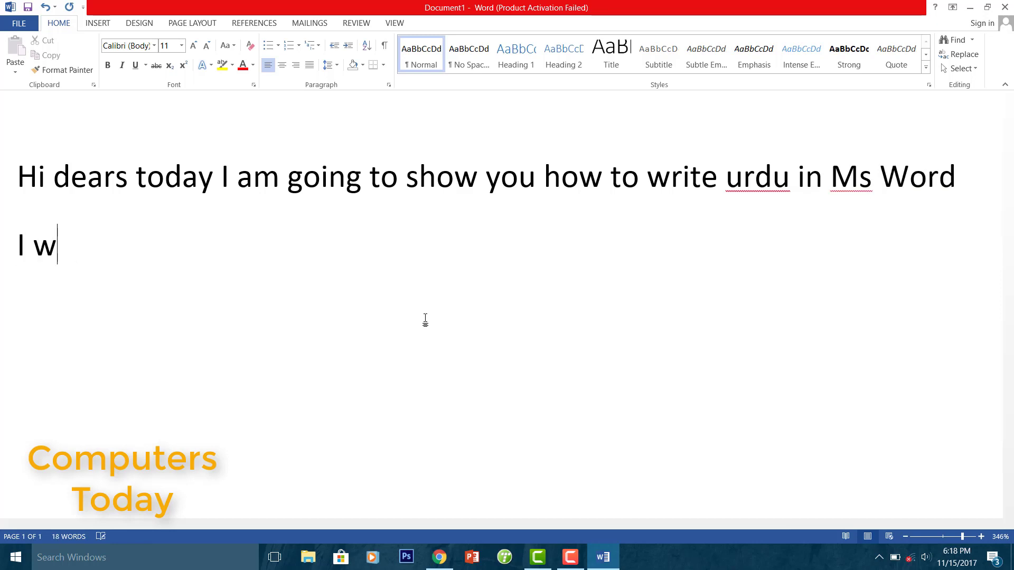
text(ill tee)
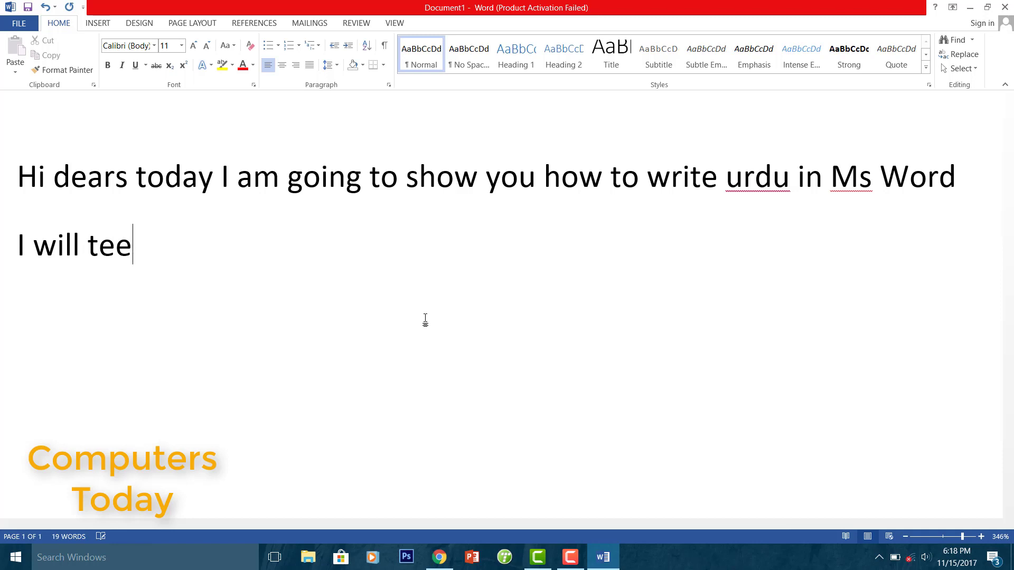
- Continue with 'I will tell you all offline options but can not tell you how to download it because'
key(BackSpace)
text(lyou )
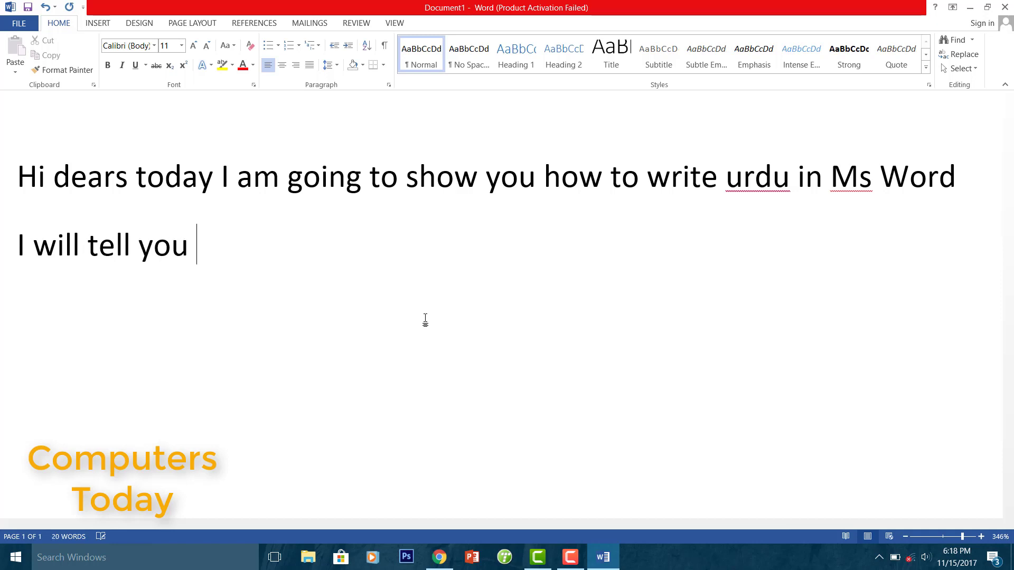
text(ho)
key(BackSpace)
key(BackSpace)
text(all )
text(onlin)
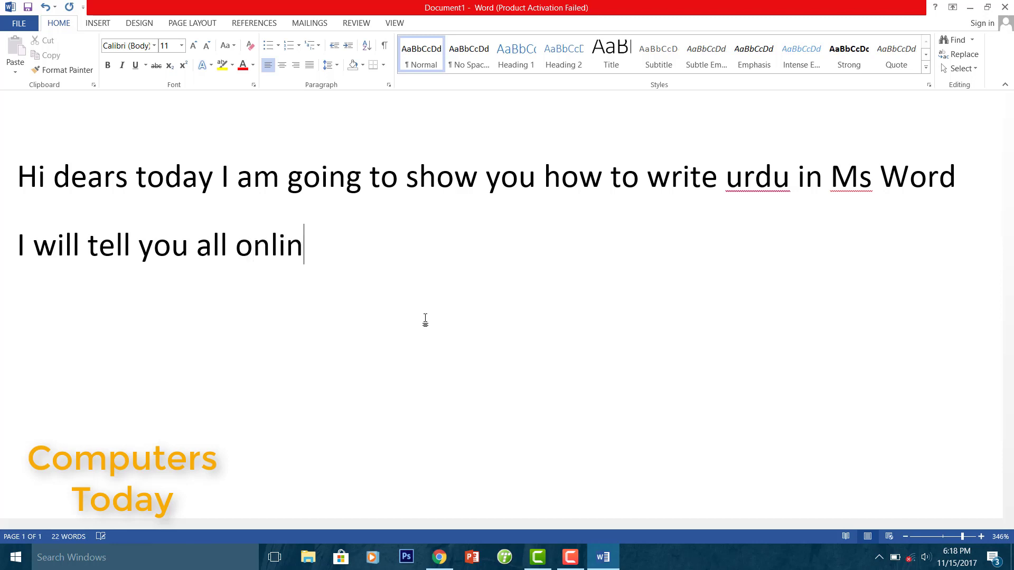
text(e)
key(BackSpace)
key(BackSpace)
key(BackSpace)
key(BackSpace)
key(BackSpace)
key(BackSpace)
key(BackSpace)
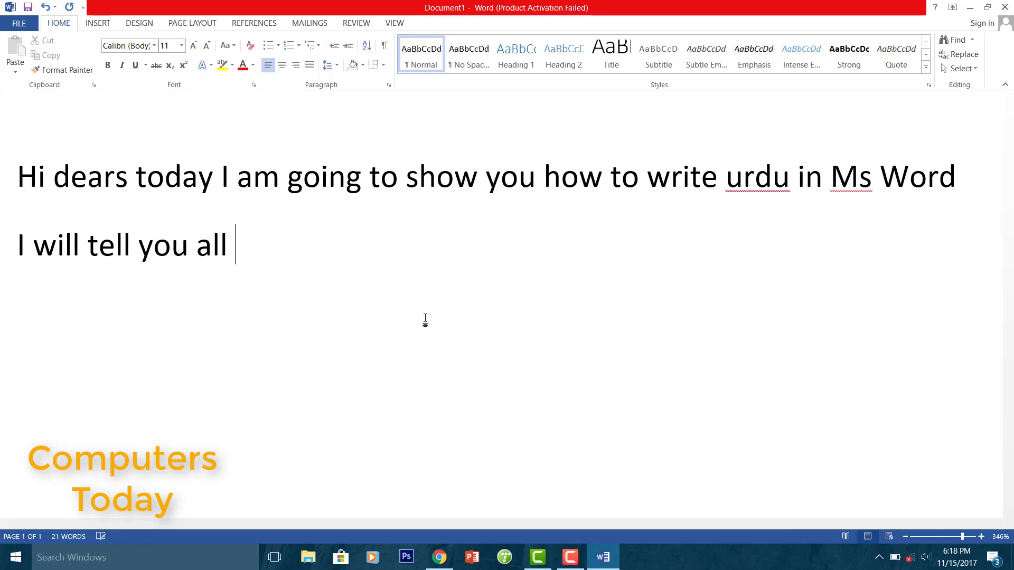
text(offi)
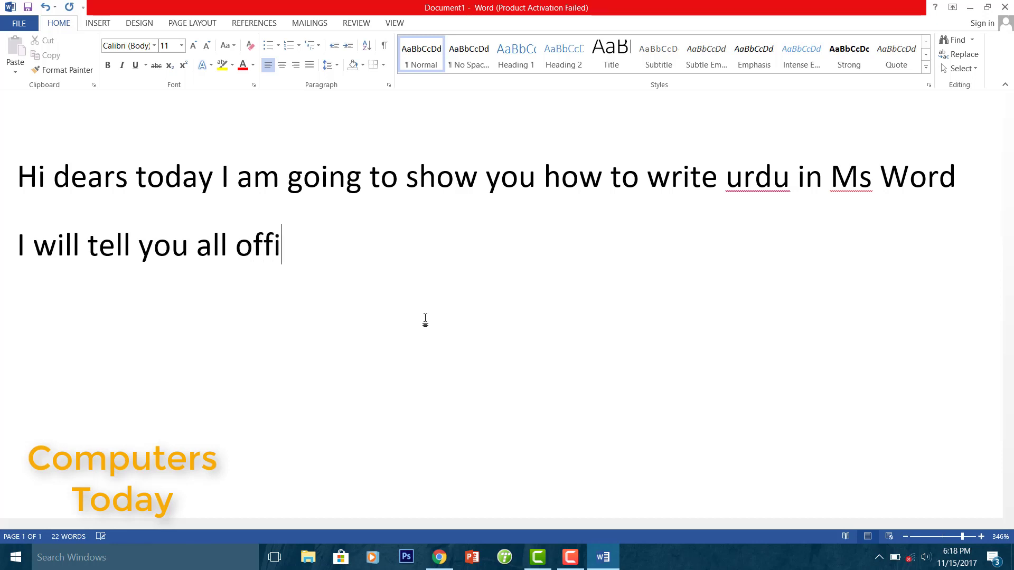
key(BackSpace)
text(line oti)
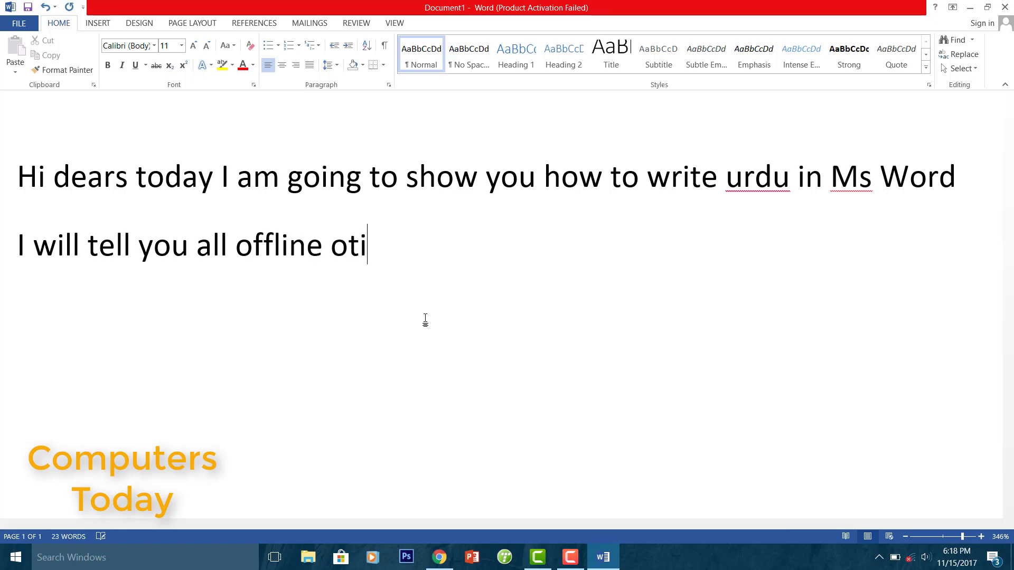
key(BackSpace)
key(BackSpace)
text(ptions )
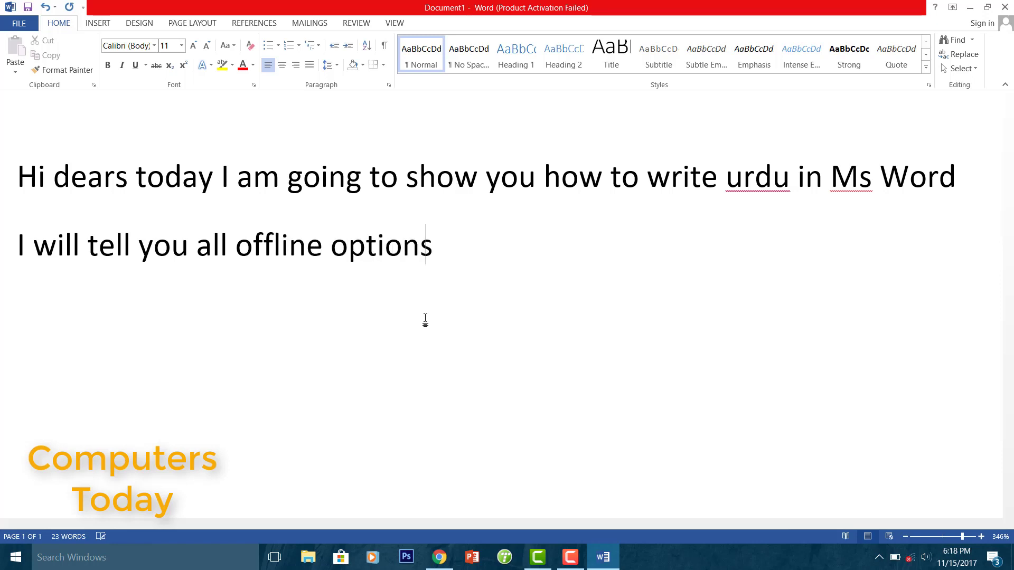
text(b)
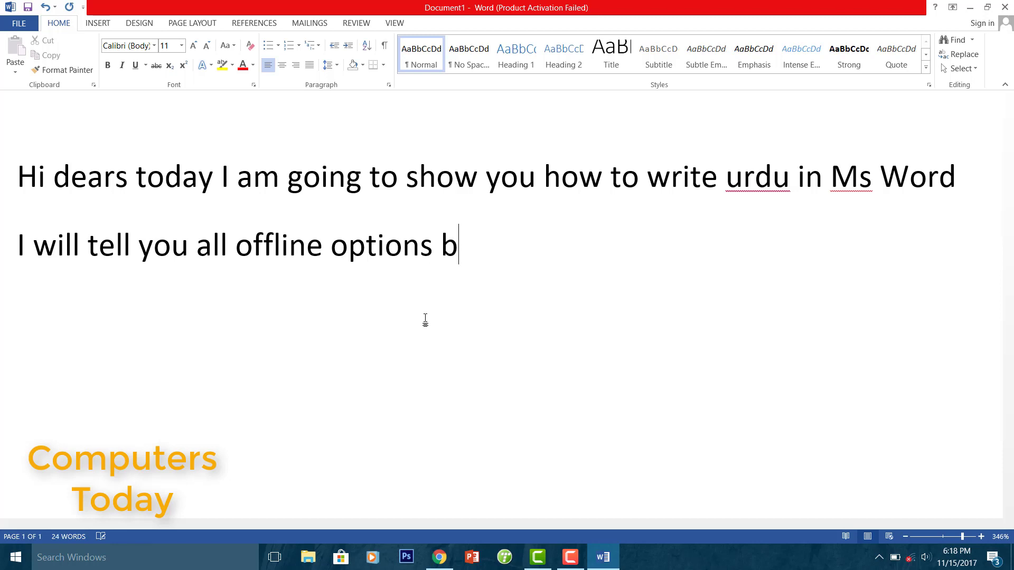
key(BackSpace)
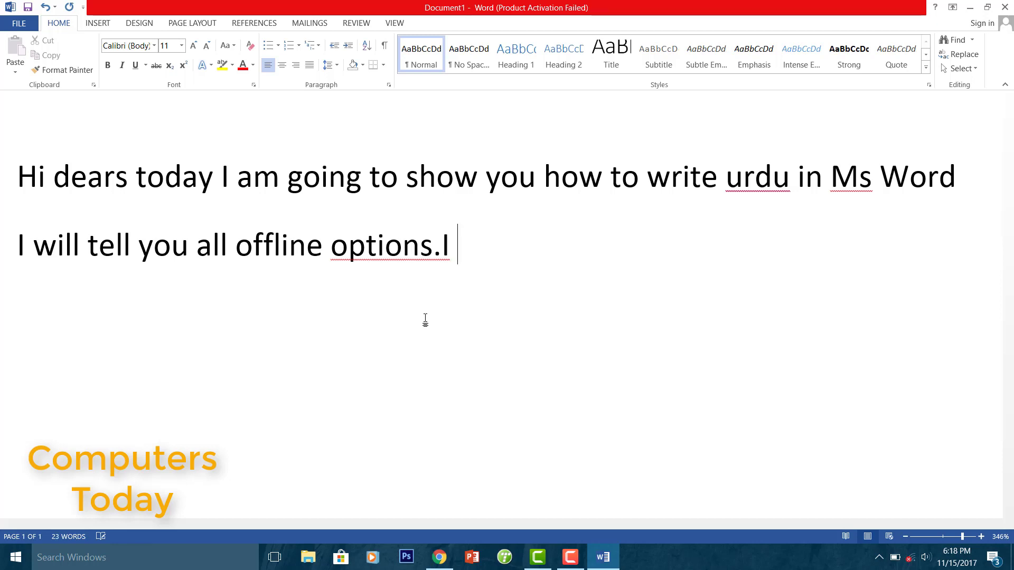
text(can )
text( no)
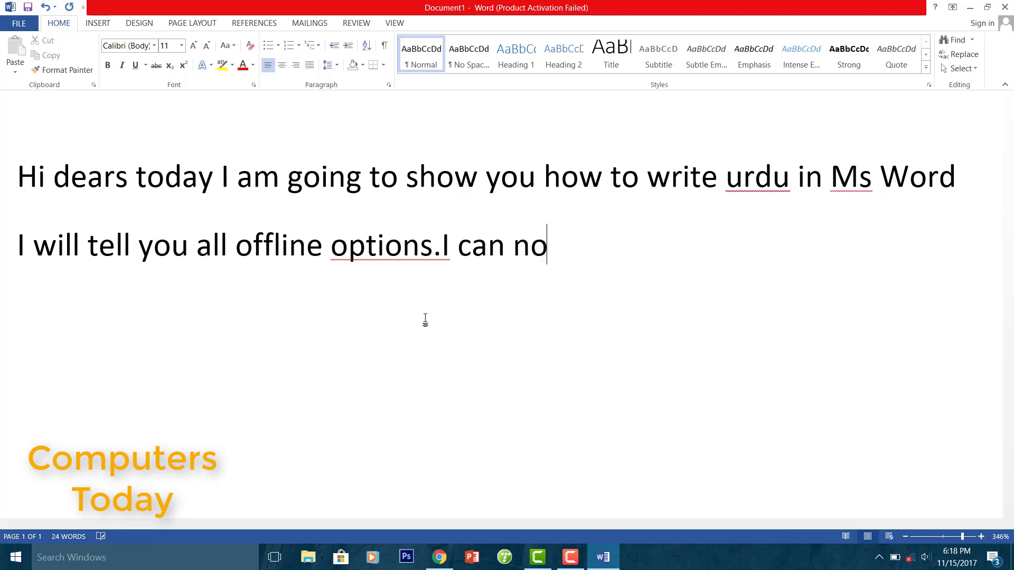
text(t te)
text(ll y)
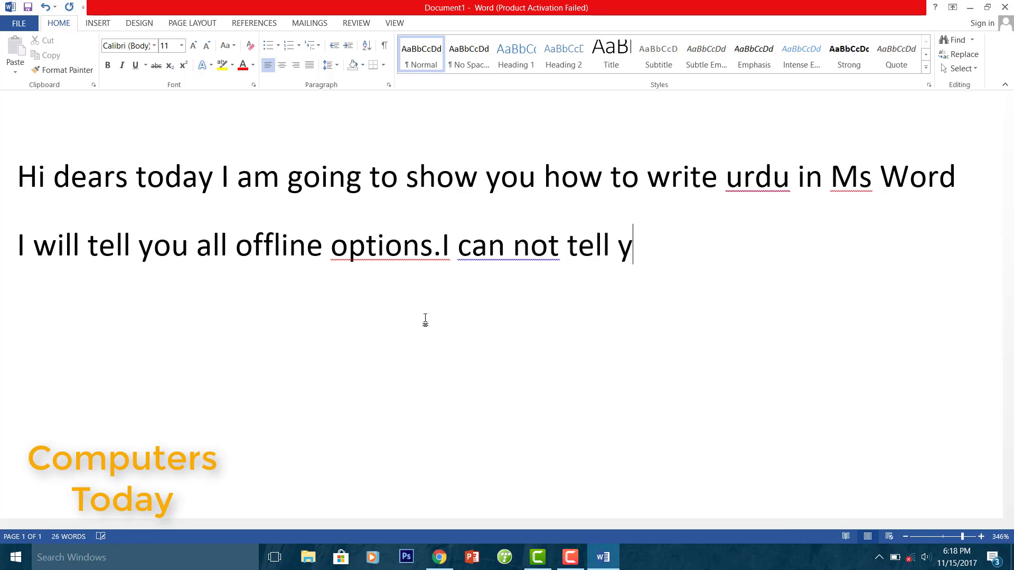
text(ou hoew)
key(BackSpace)
key(BackSpace)
text(w )
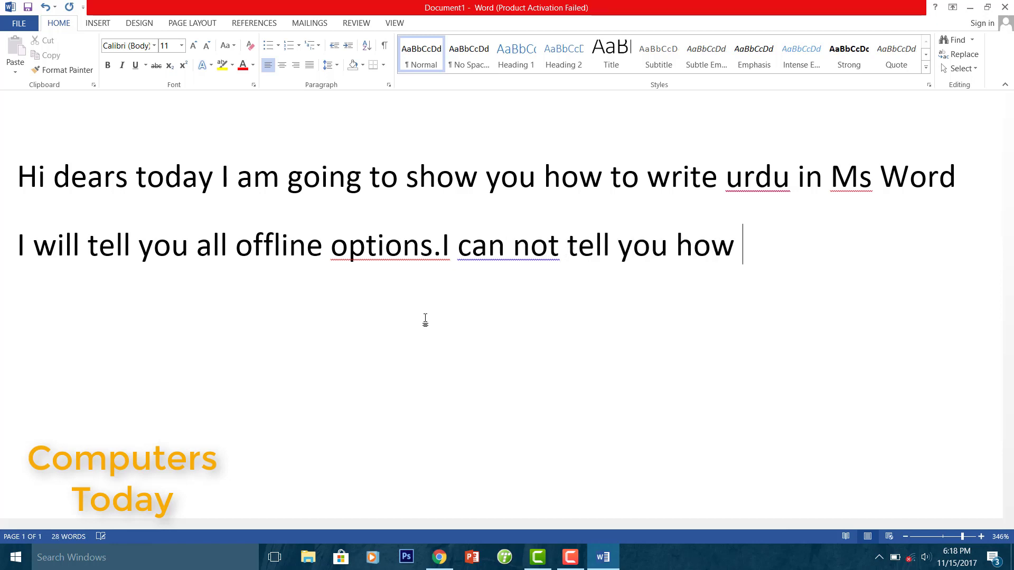
text(to downloa)
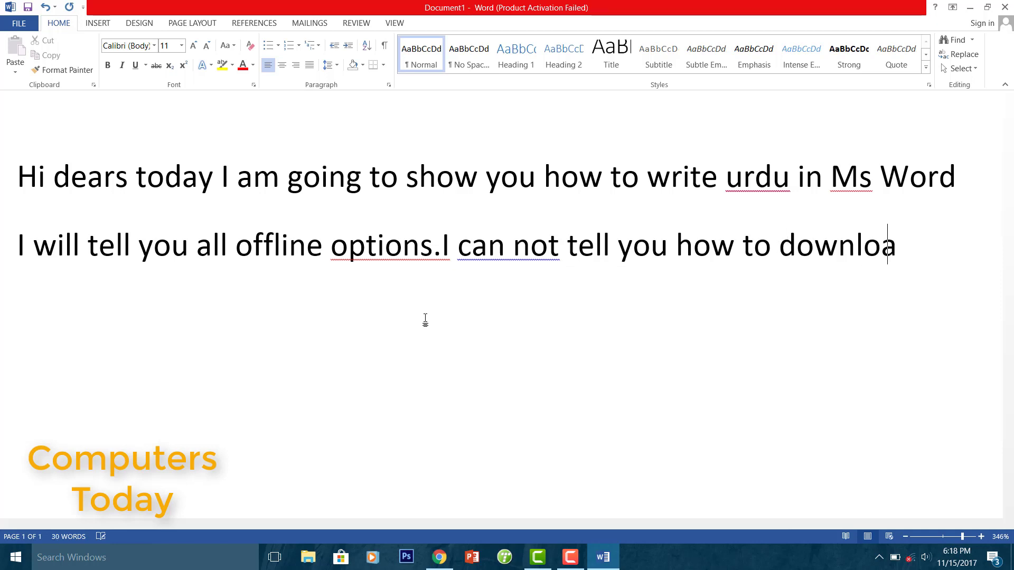
text(d it )
text(becua)
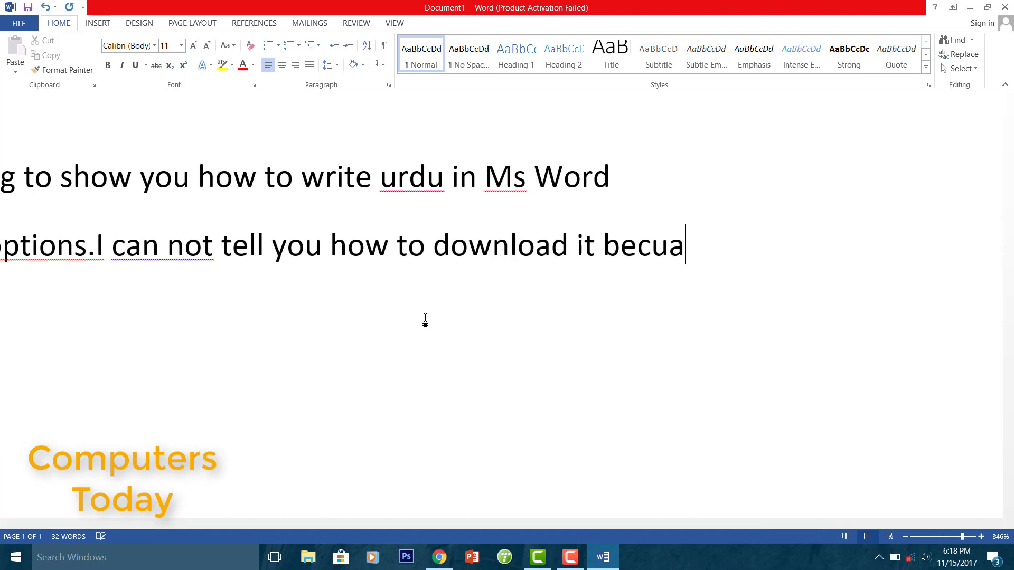
text(e)
key(BackSpace)
text(se)
- On a new line, type 'Of internet connection problem. But I will tell you the process till last'
key(Return)
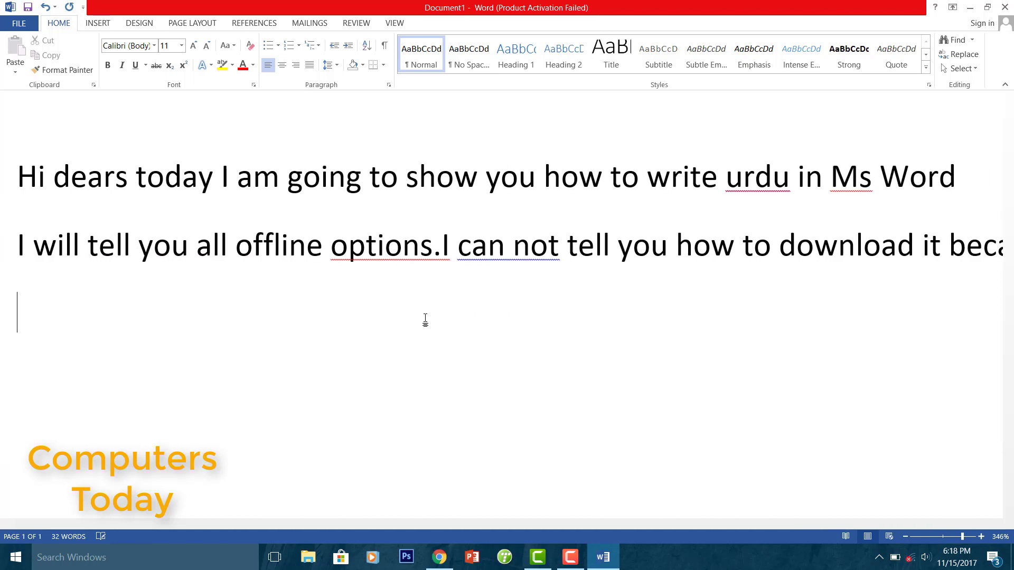
text(Of inter)
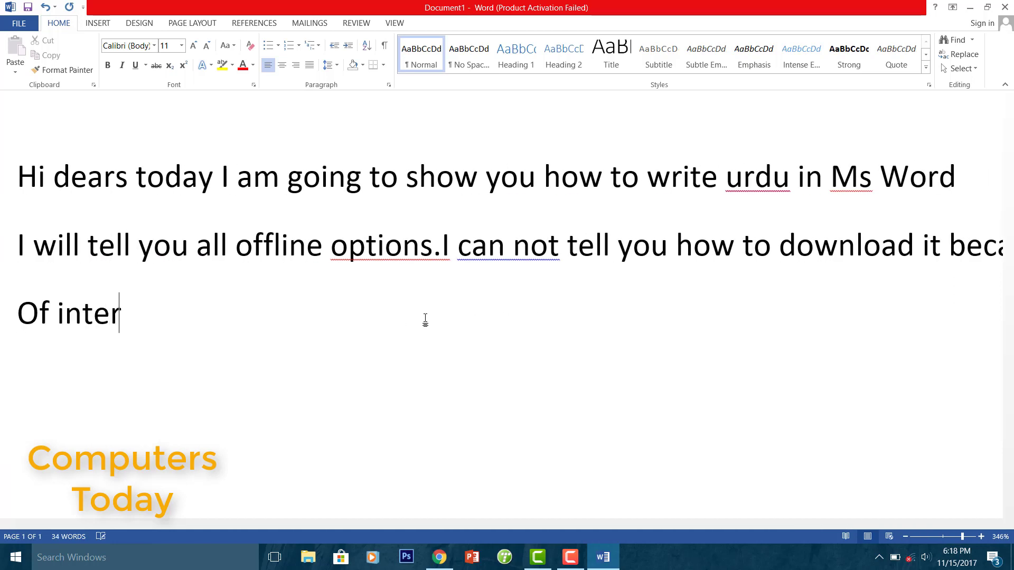
text(net conn)
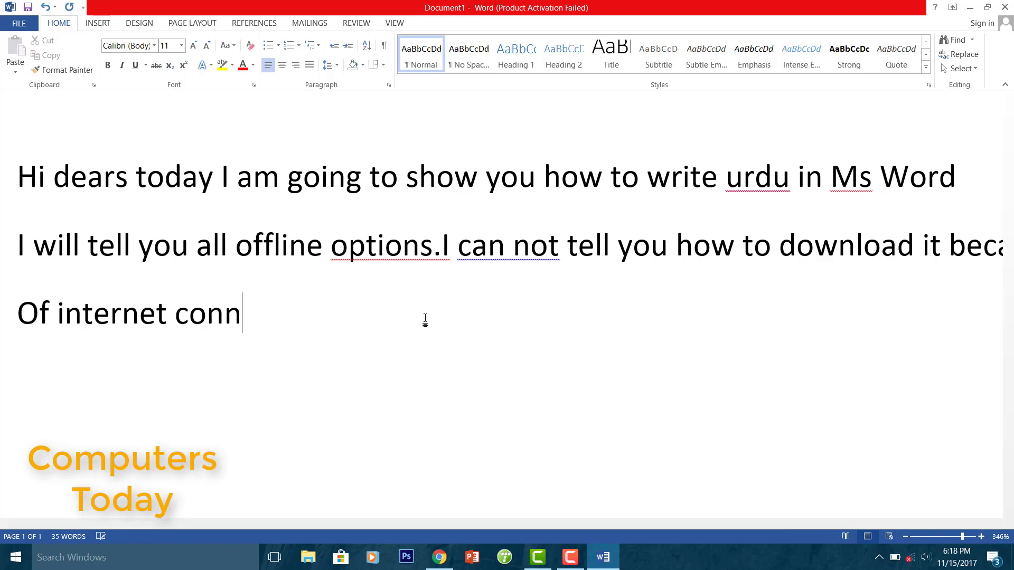
text(ex)
key(BackSpace)
key(BackSpace)
text(ct)
text(ion pro)
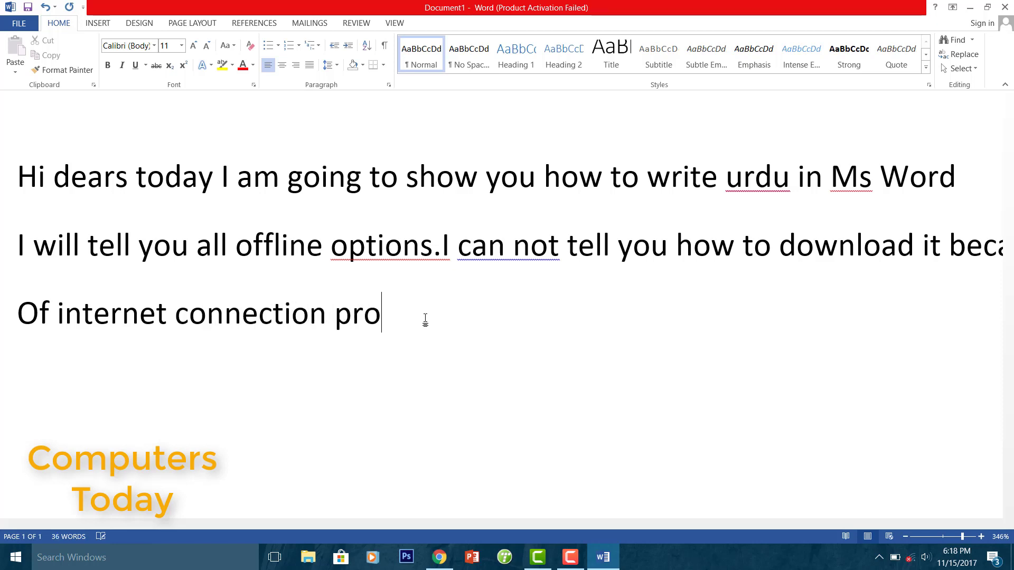
text(plem.)
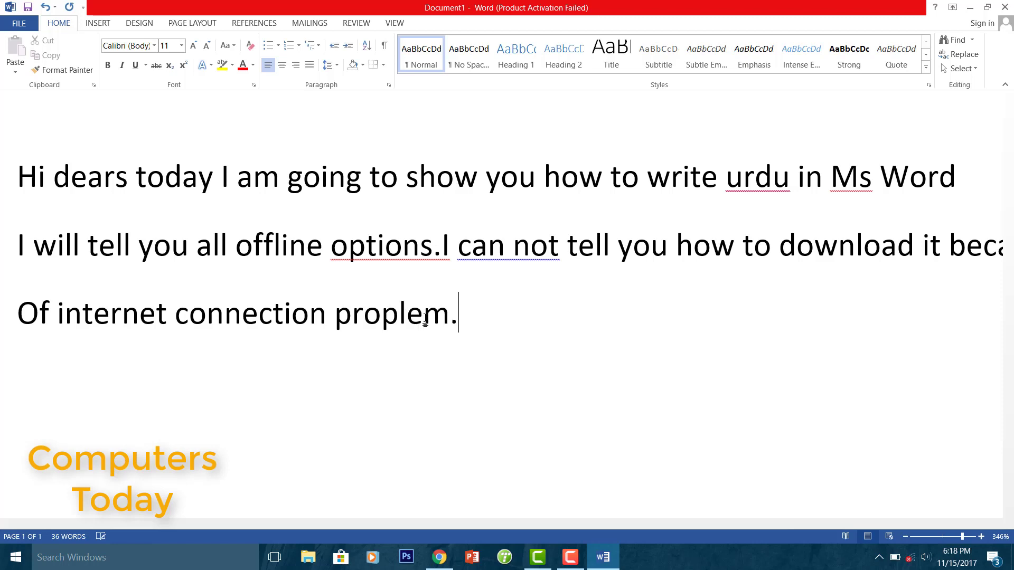
key(BackSpace)
key(BackSpace)
key(BackSpace)
key(BackSpace)
key(BackSpace)
text(blem)
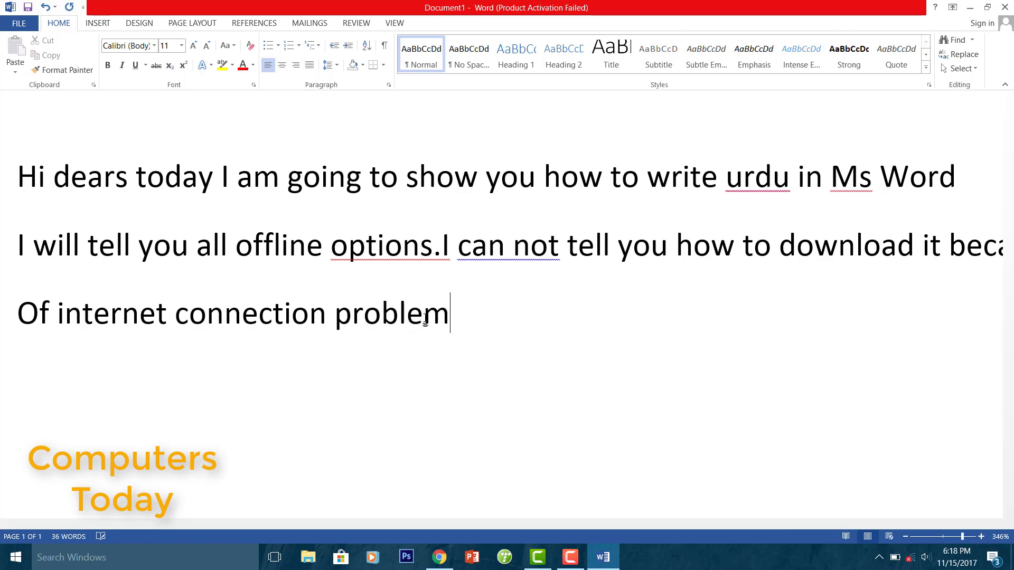
text(. but)
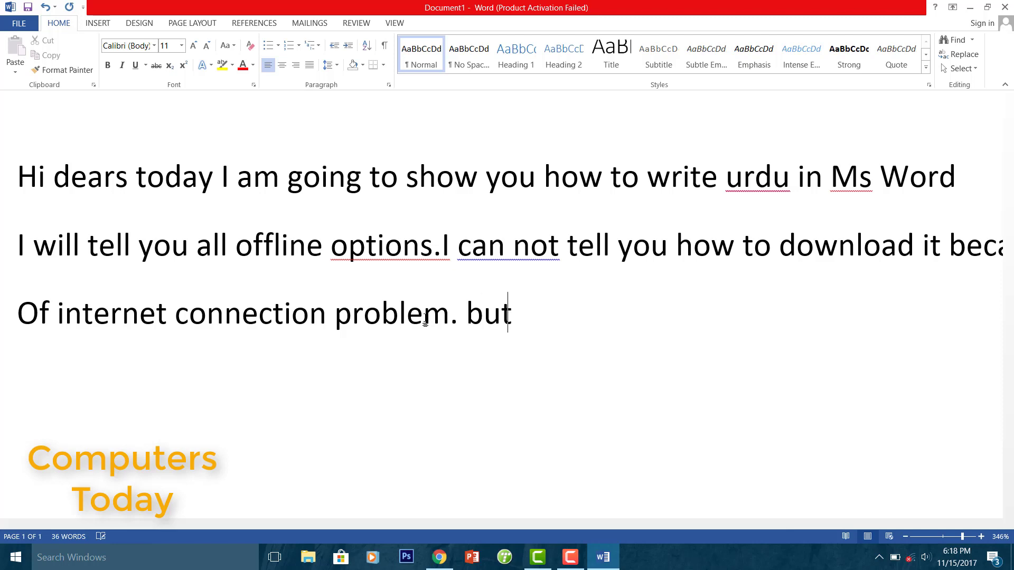
text( I will)
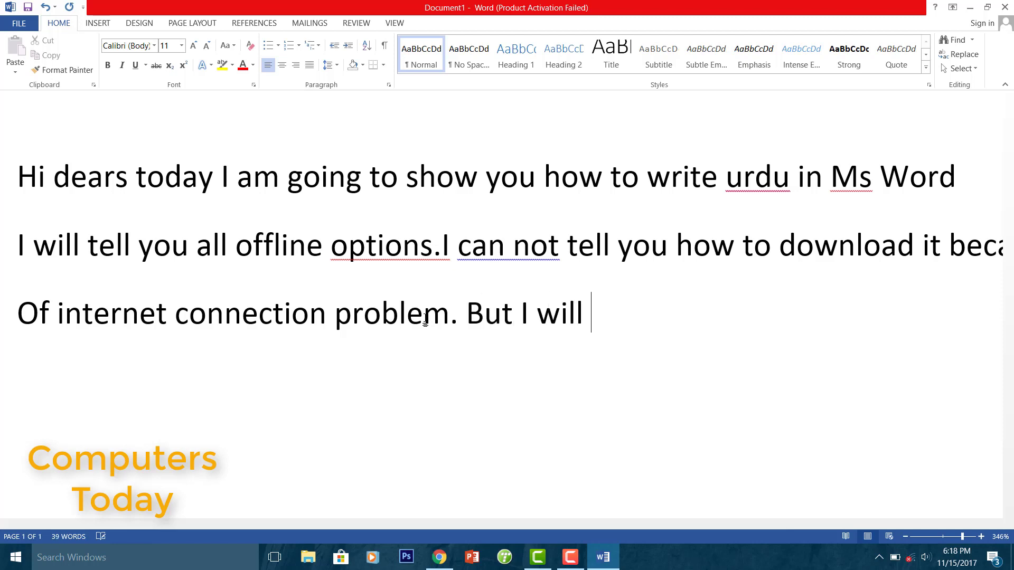
text(teel)
key(BackSpace)
key(BackSpace)
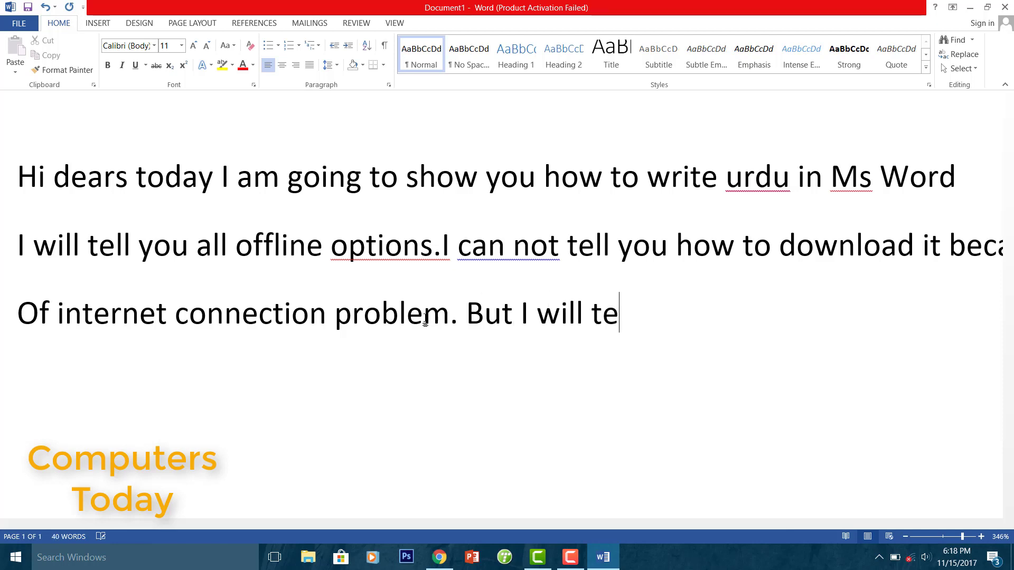
text(ll yu)
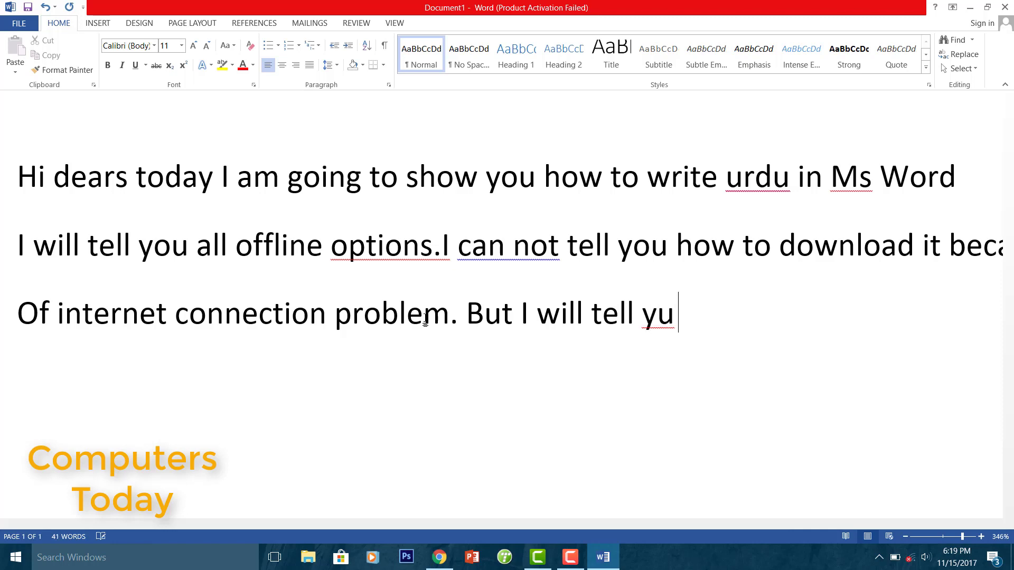
key(BackSpace)
text(ou the pr)
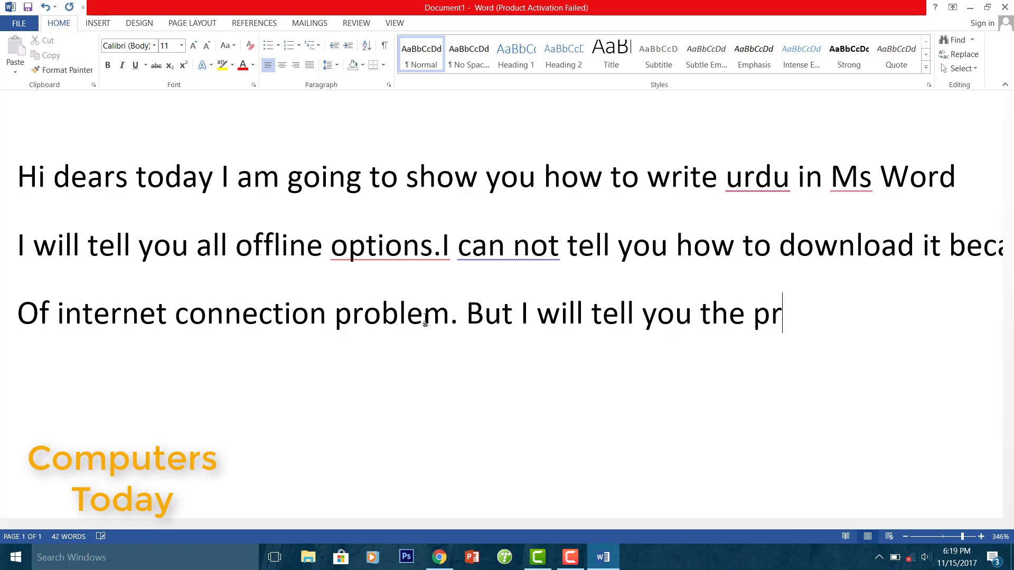
text(c)
key(BackSpace)
text(oce)
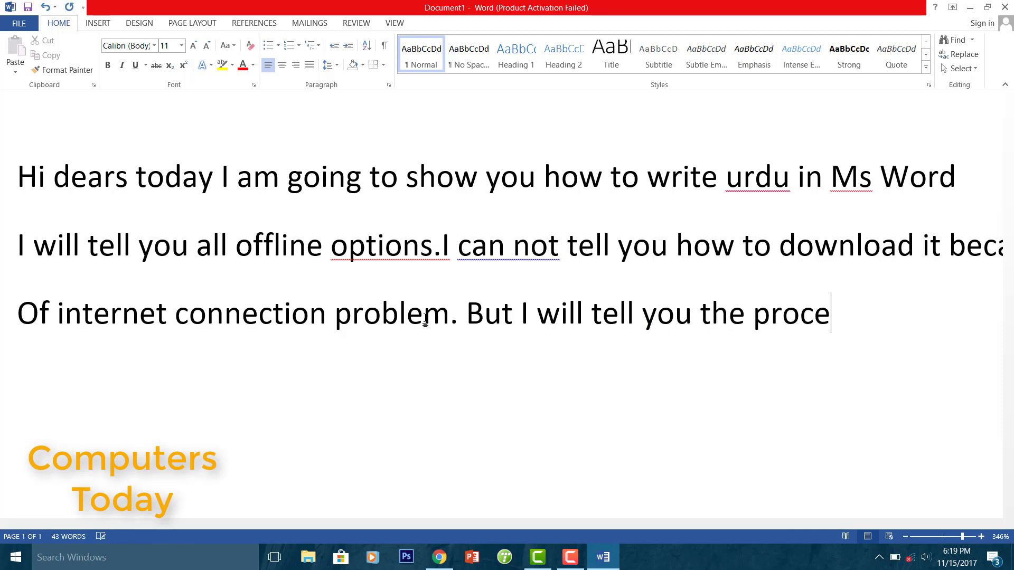
text(ss til)
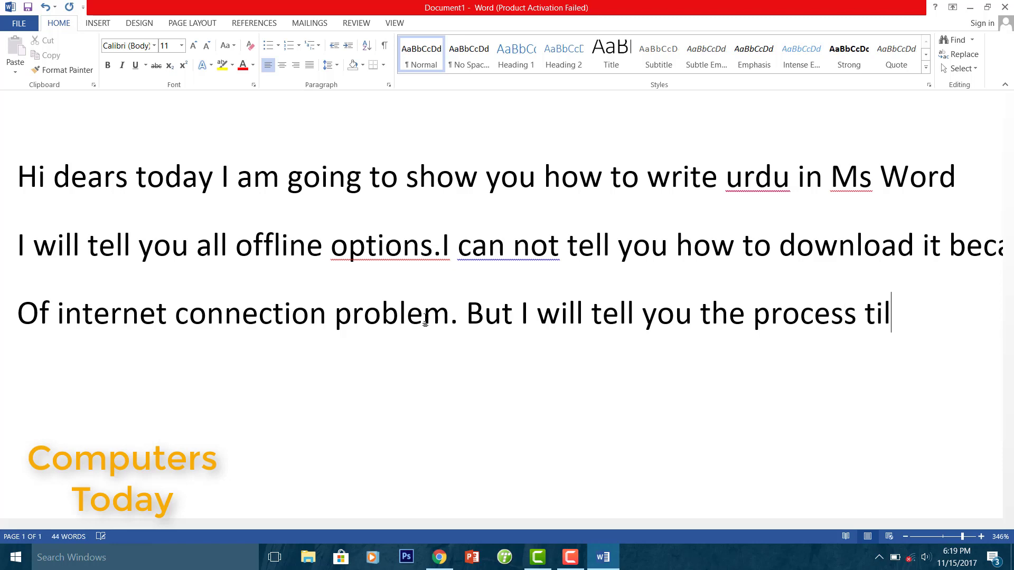
text(l lase)
key(BackSpace)
key(BackSpace)
key(BackSpace)
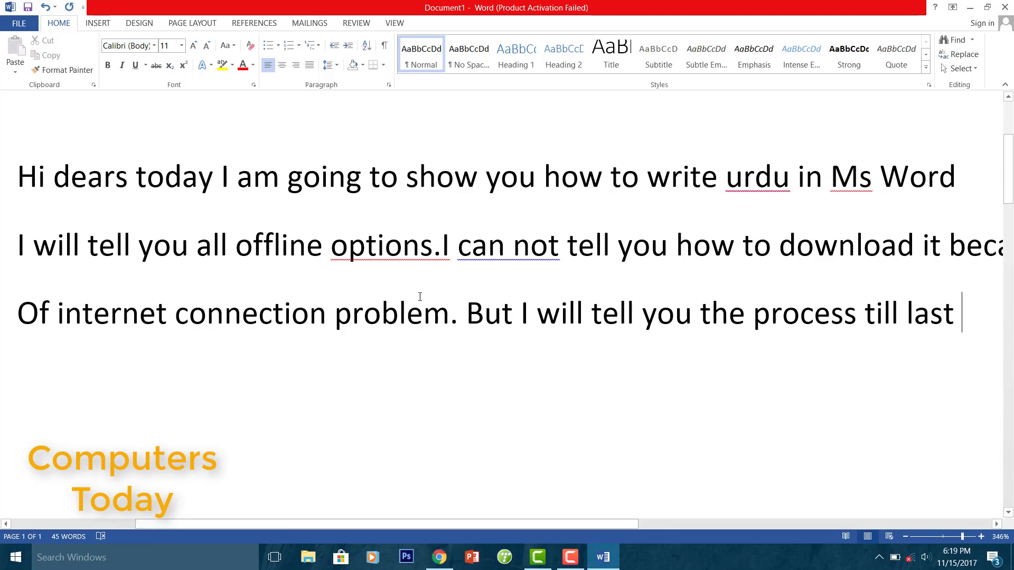
- Open the Language section of Word Options via File > Options
click(19, 24)
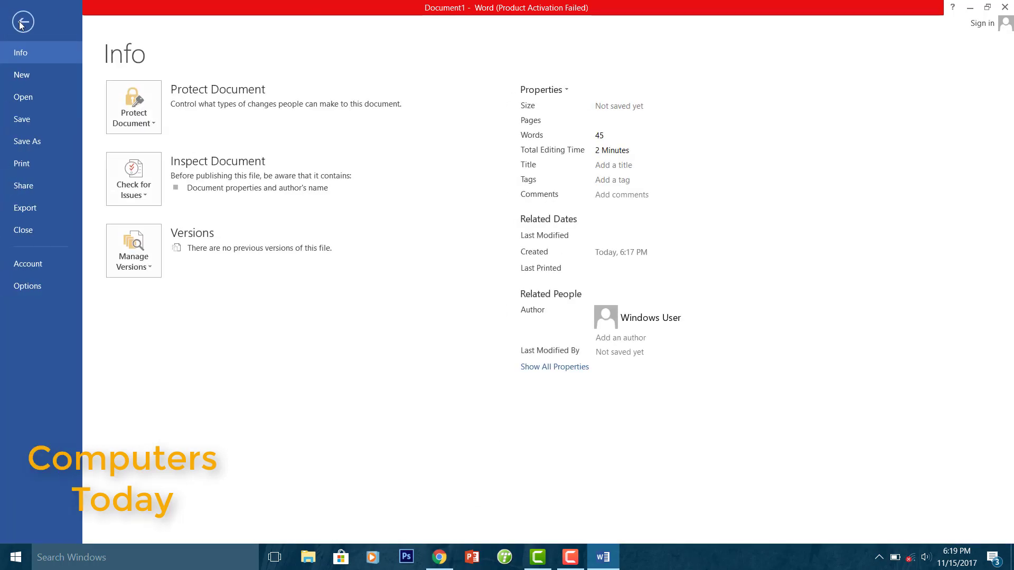
click(51, 286)
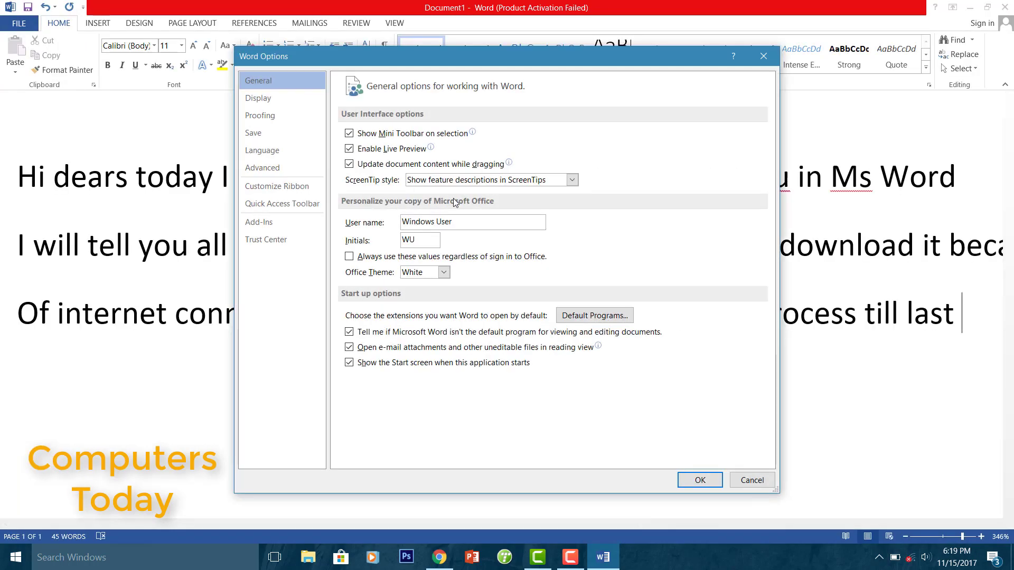
click(284, 151)
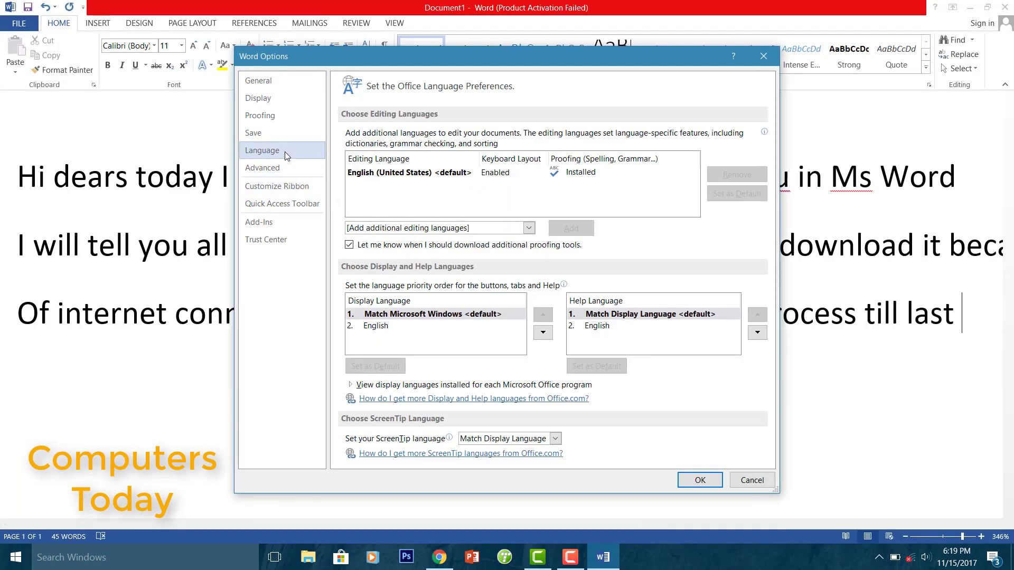
click(522, 175)
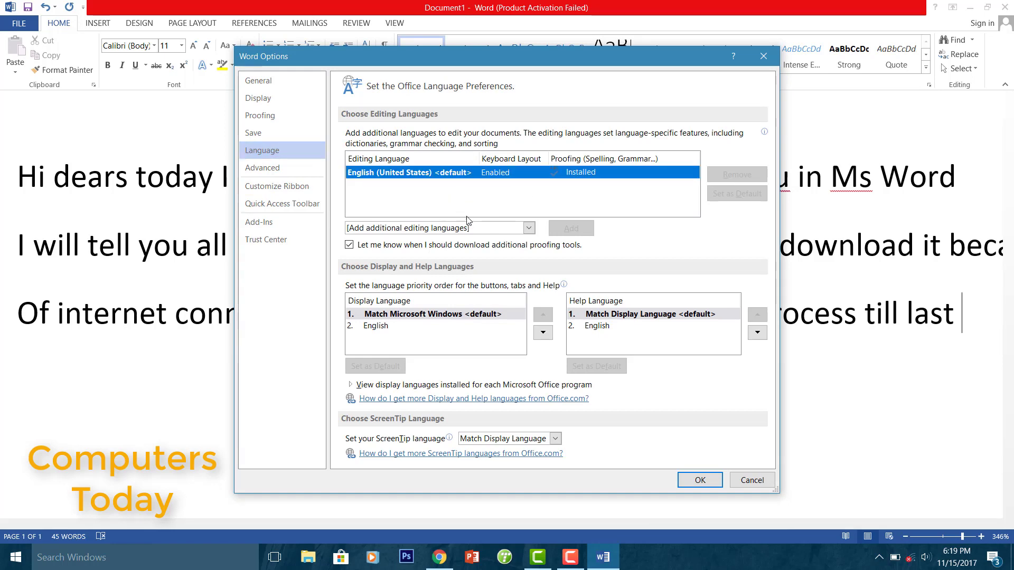
- Add Urdu as an editing language and open its Not installed proofing-tools link
click(526, 231)
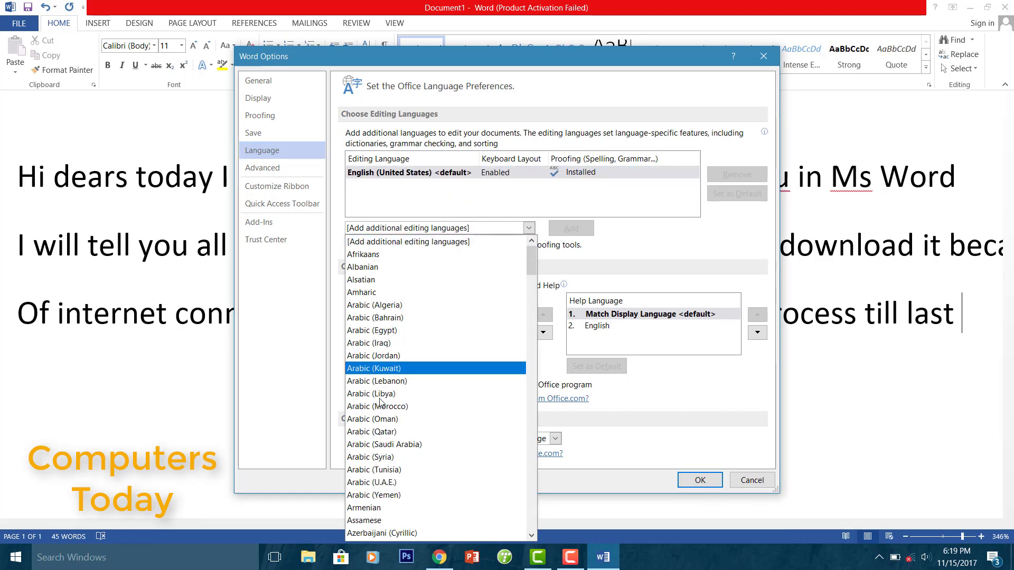
scroll(535, 470, down, 15)
scroll(535, 470, down, 15)
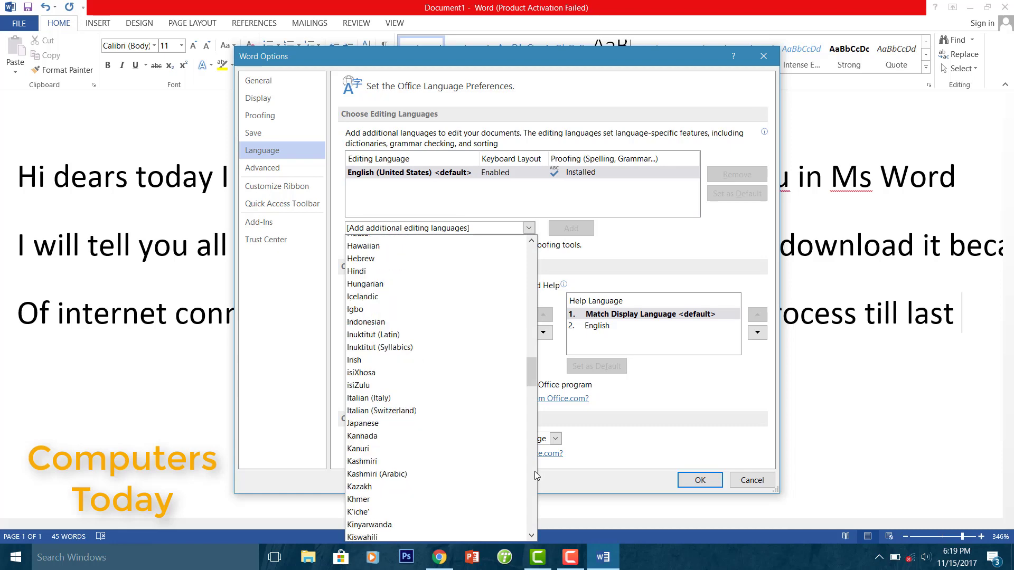
scroll(535, 470, down, 15)
scroll(534, 470, down, 12)
scroll(534, 480, down, 7)
scroll(533, 489, down, 1)
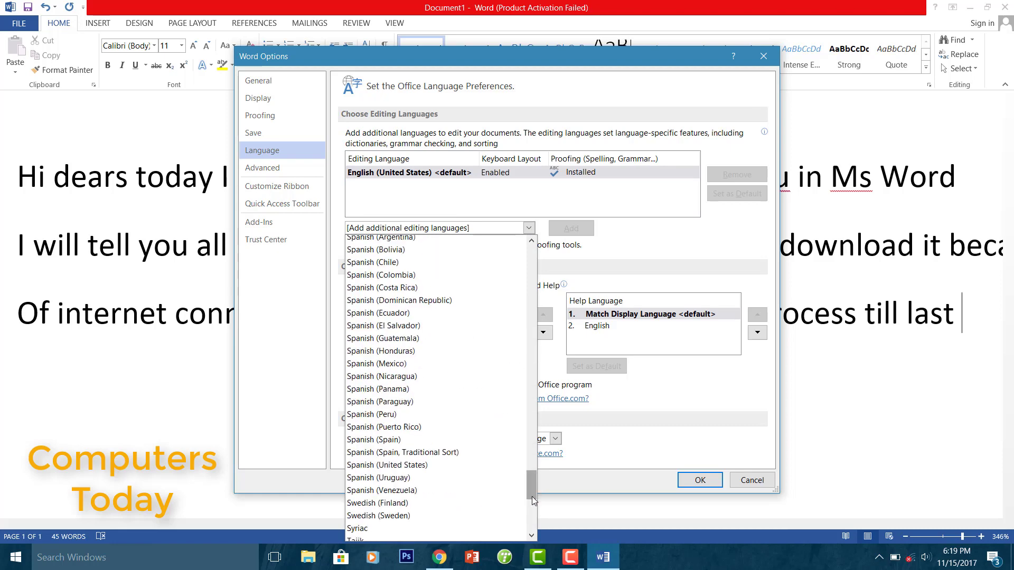
scroll(532, 496, down, 8)
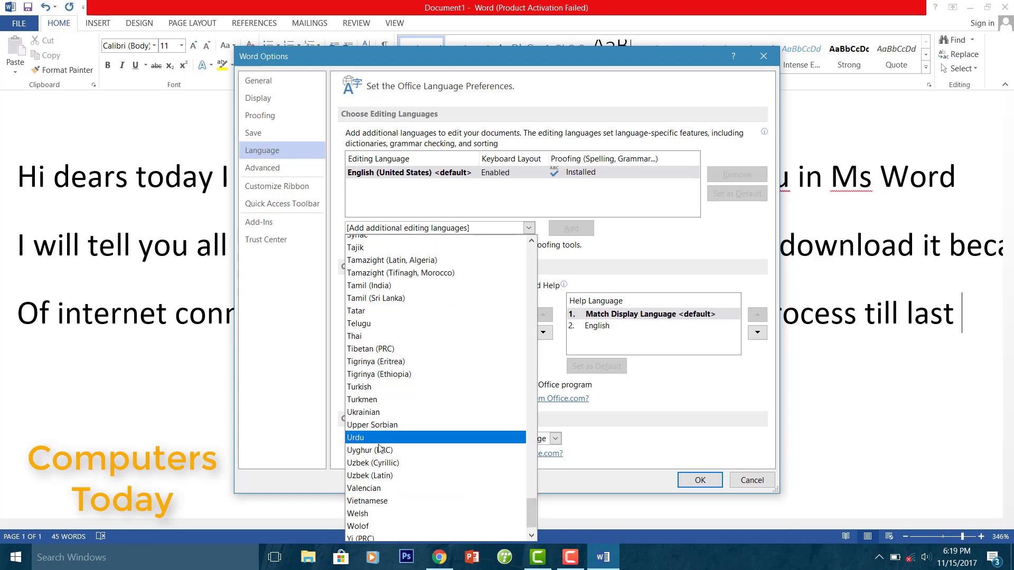
key(Escape)
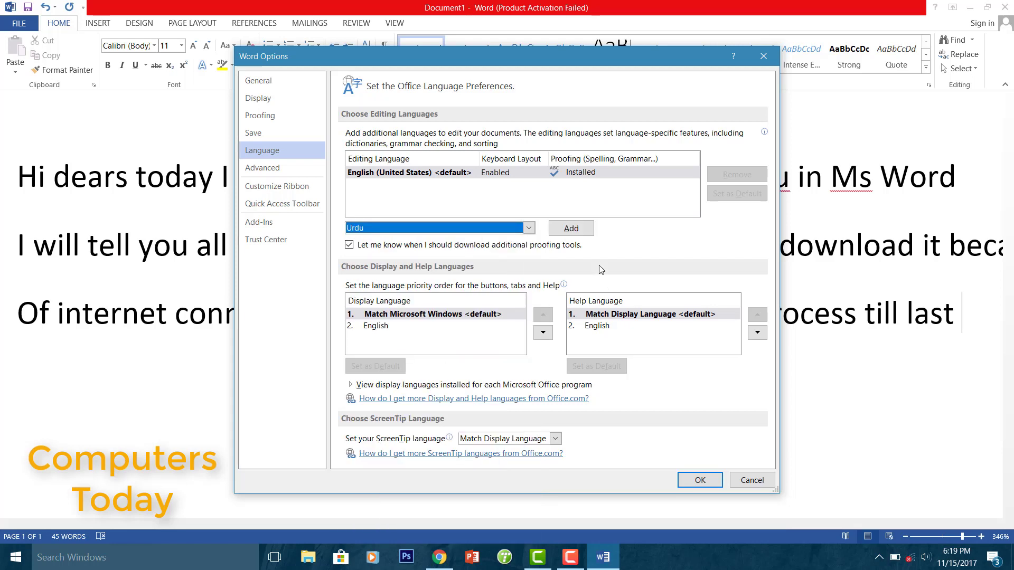
click(573, 227)
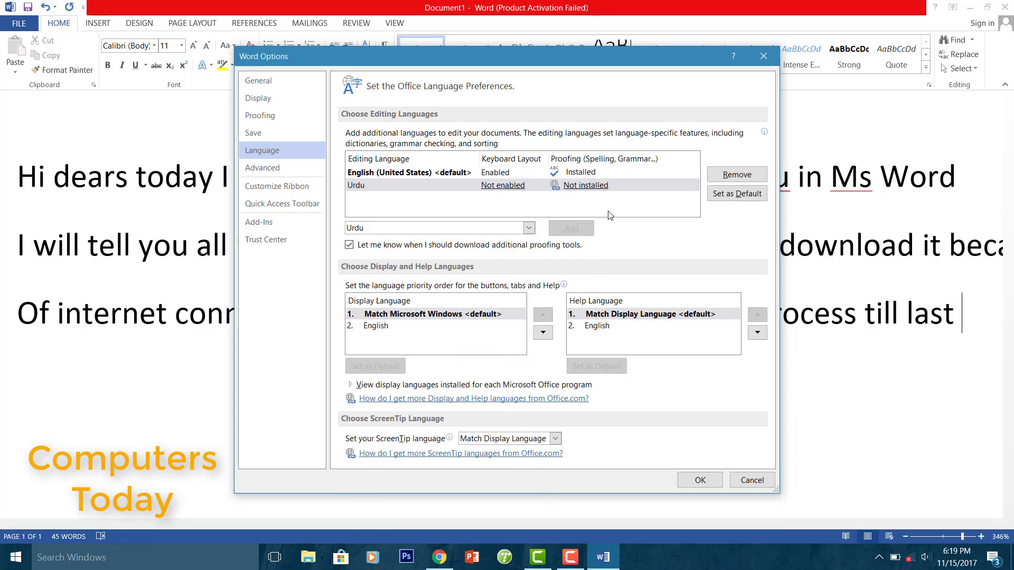
click(591, 189)
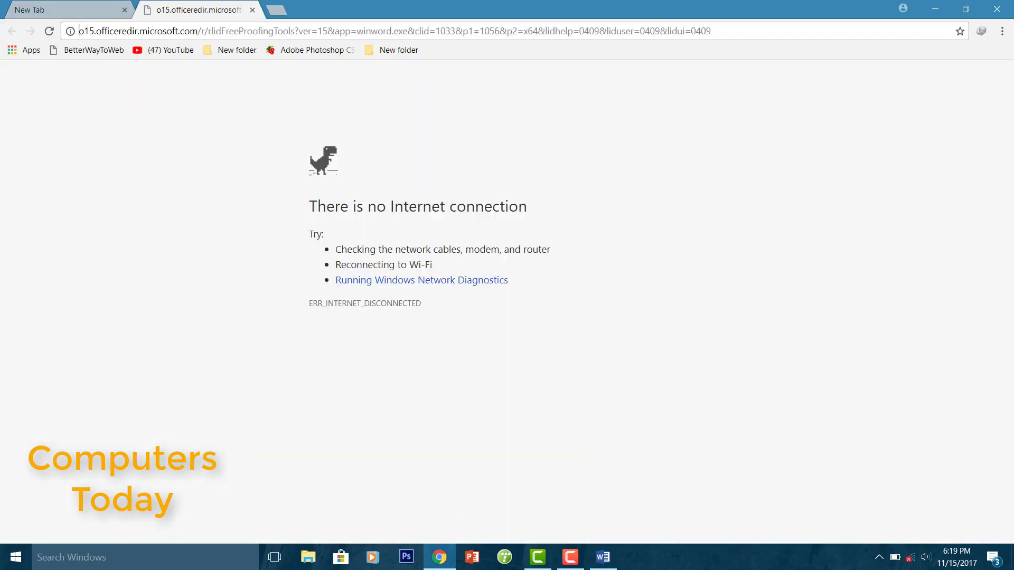
- Confirm Word Options with OK and acknowledge the restart-Office message
click(604, 561)
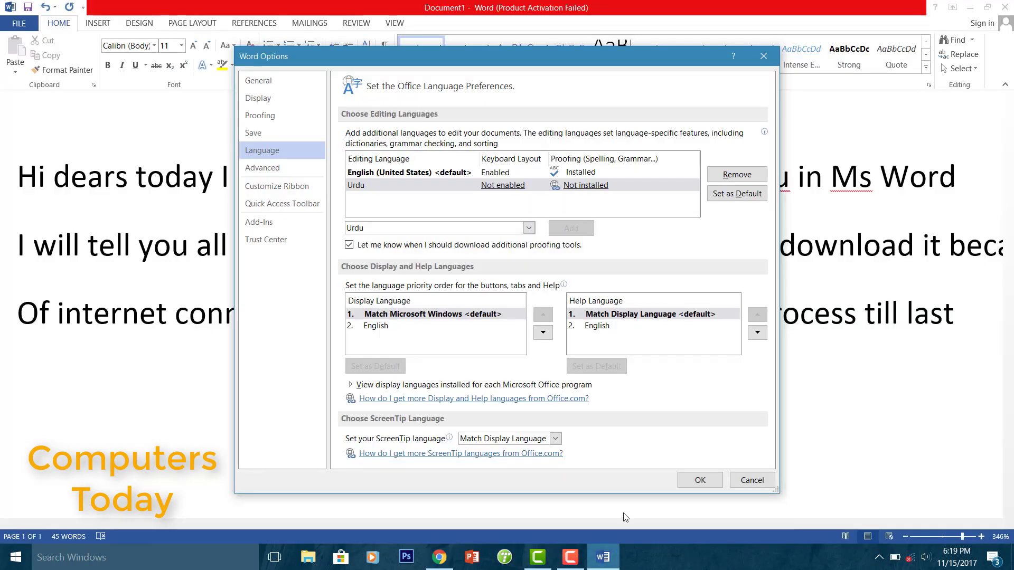
click(701, 481)
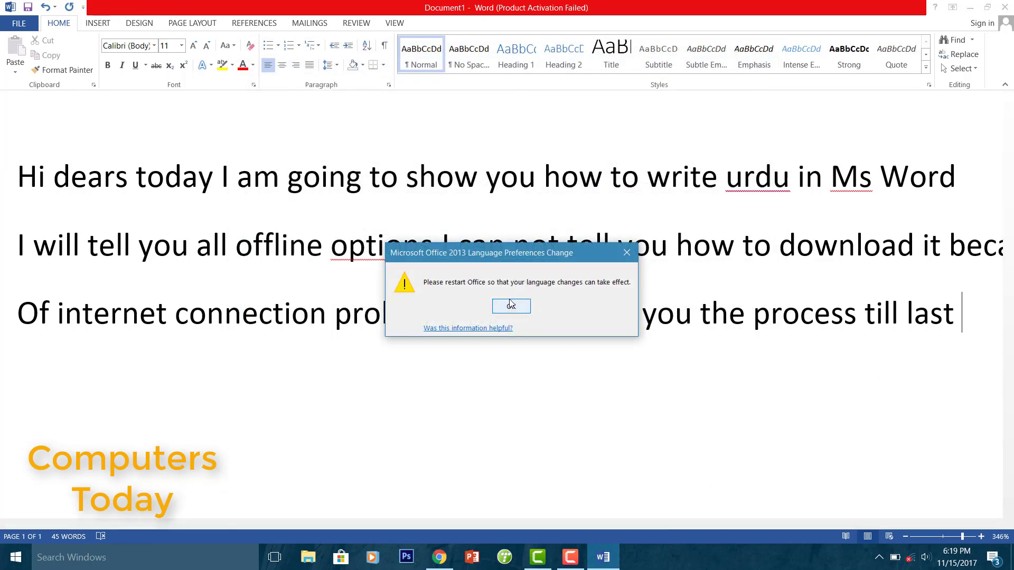
click(627, 253)
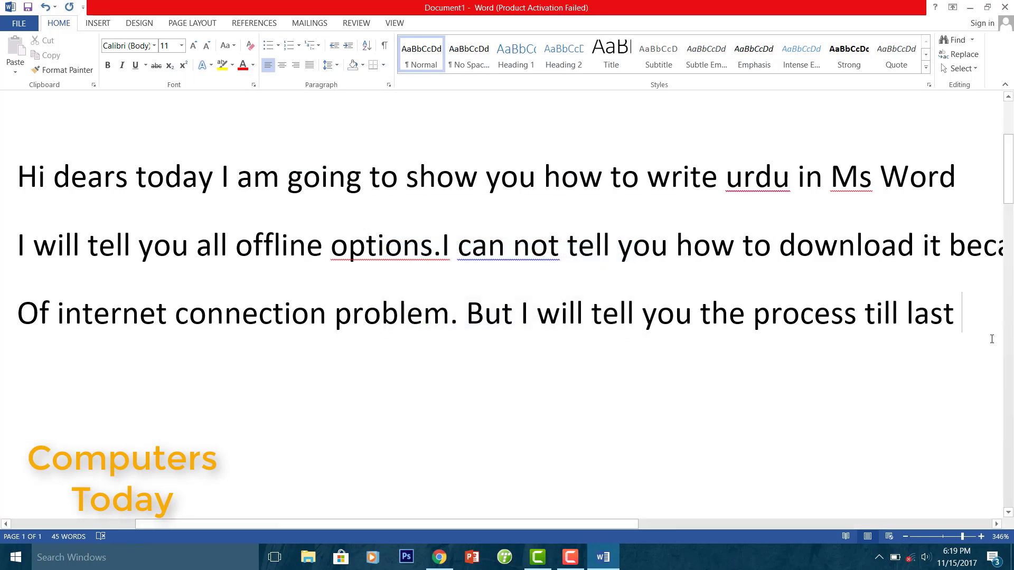
- Add the line 'after the site opens in internet browser so click download it. It will be added'
key(Return)
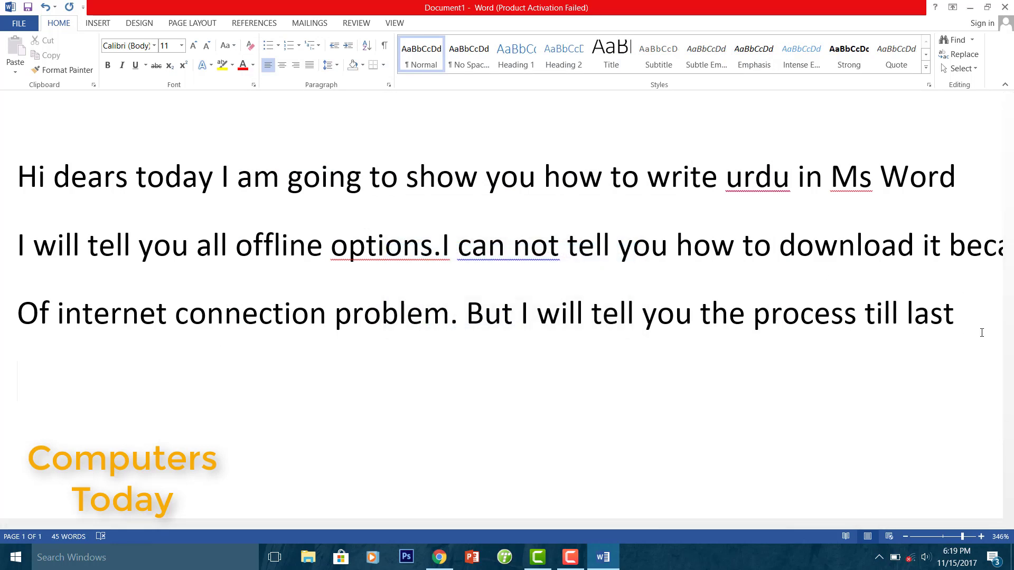
text(f)
key(BackSpace)
text(after)
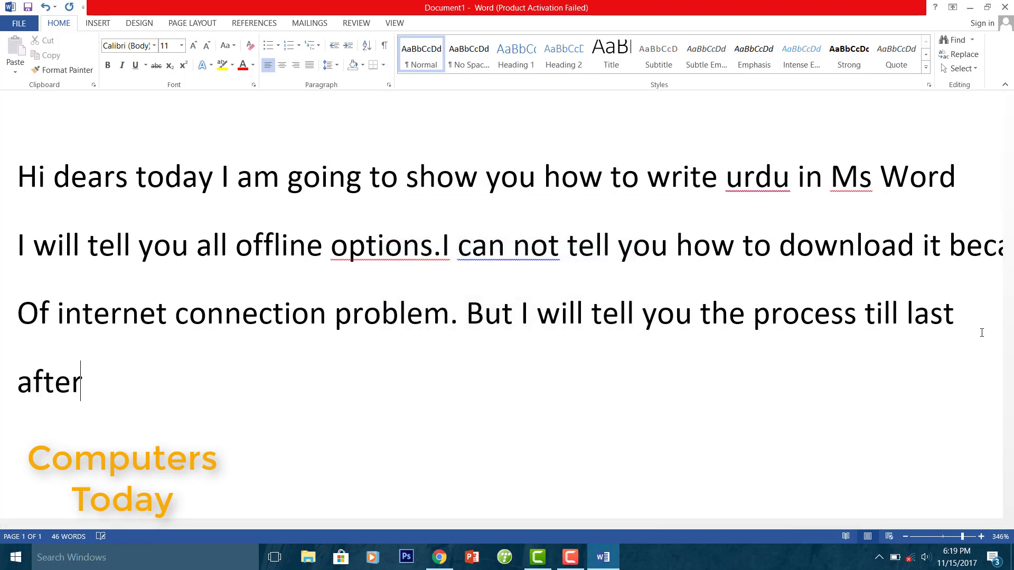
text( the si)
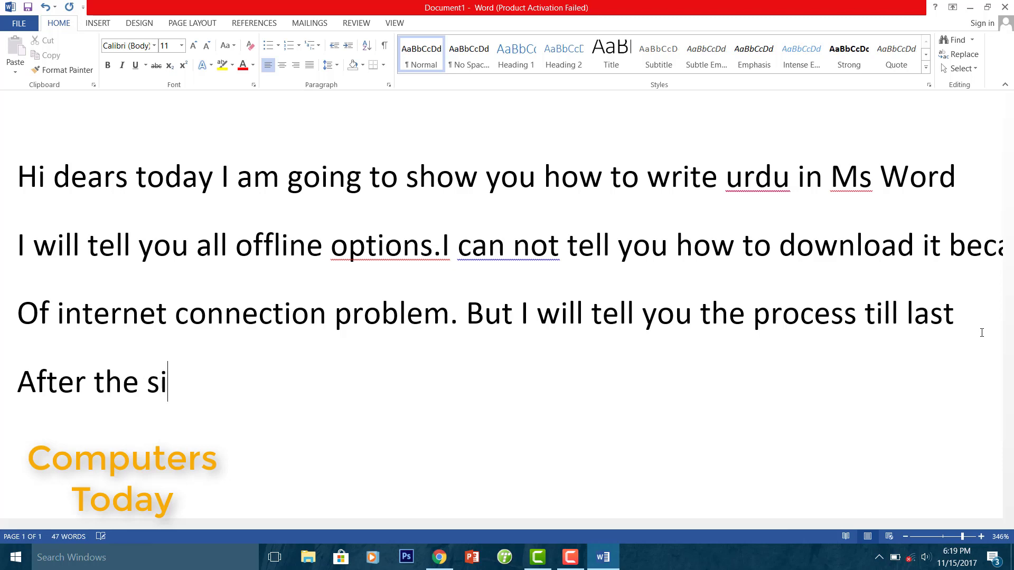
text(teop)
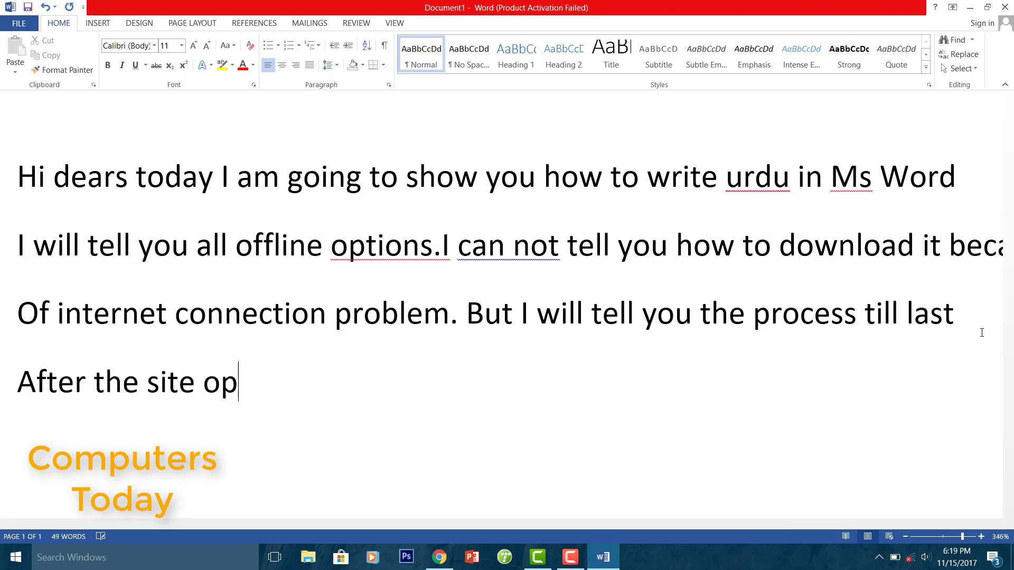
text(ens in )
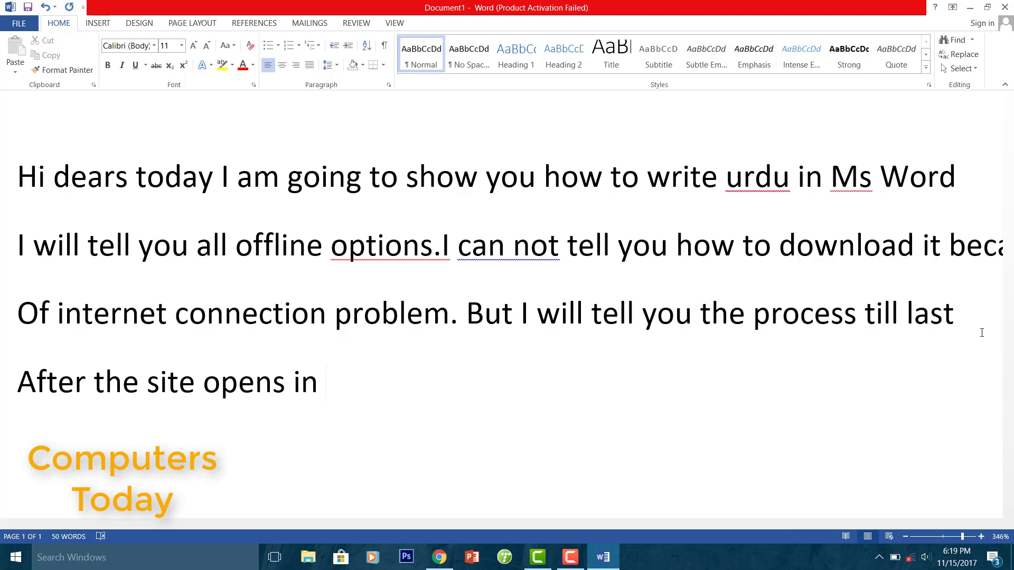
text(internet )
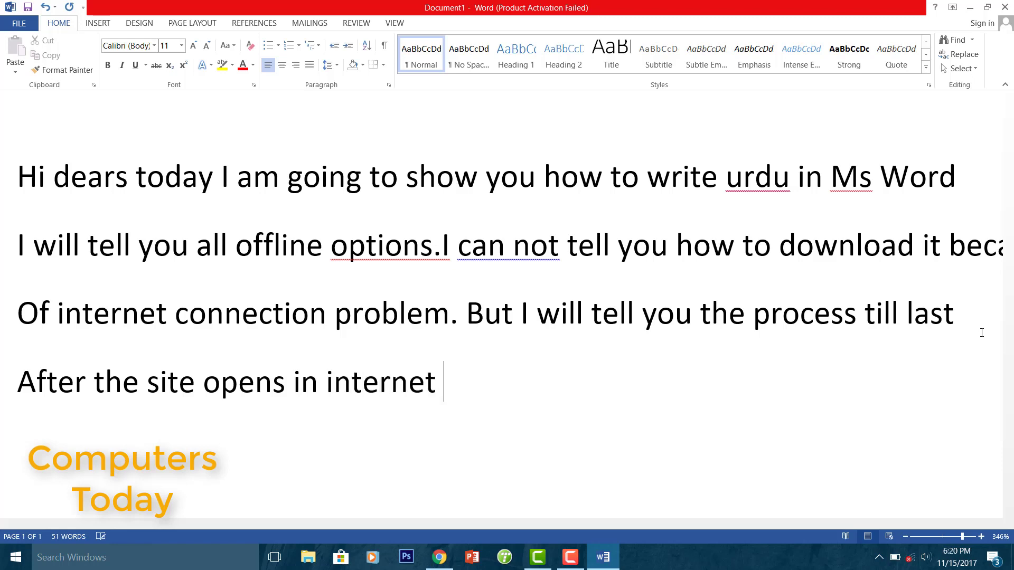
text(brows)
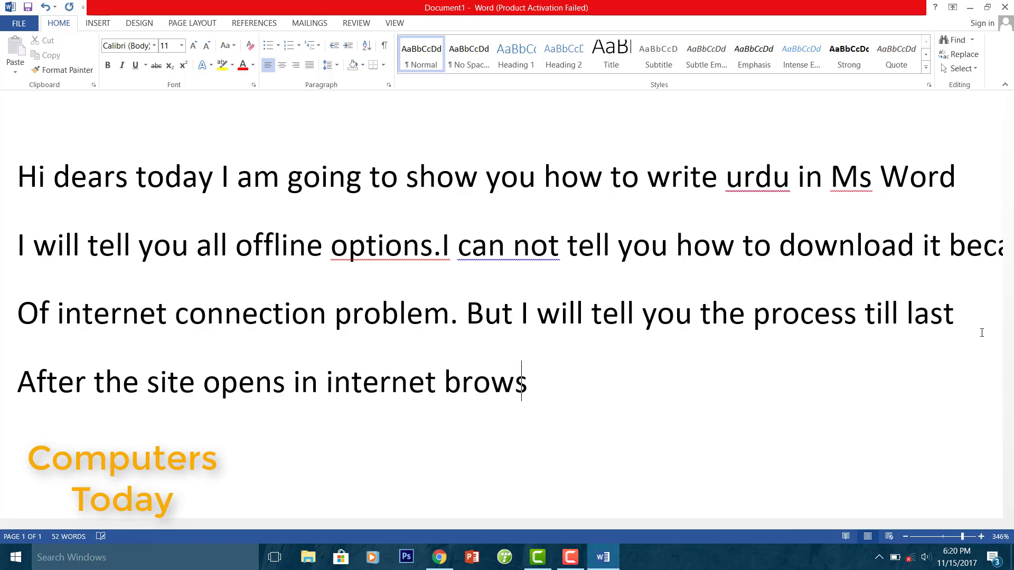
text(er so s)
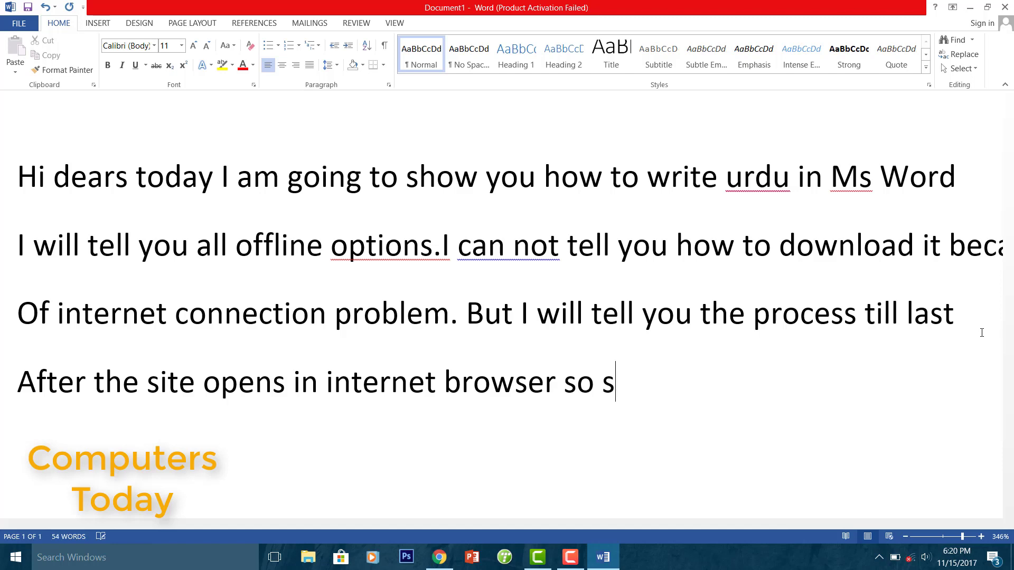
text(ele)
key(BackSpace)
key(BackSpace)
key(BackSpace)
key(BackSpace)
text(click )
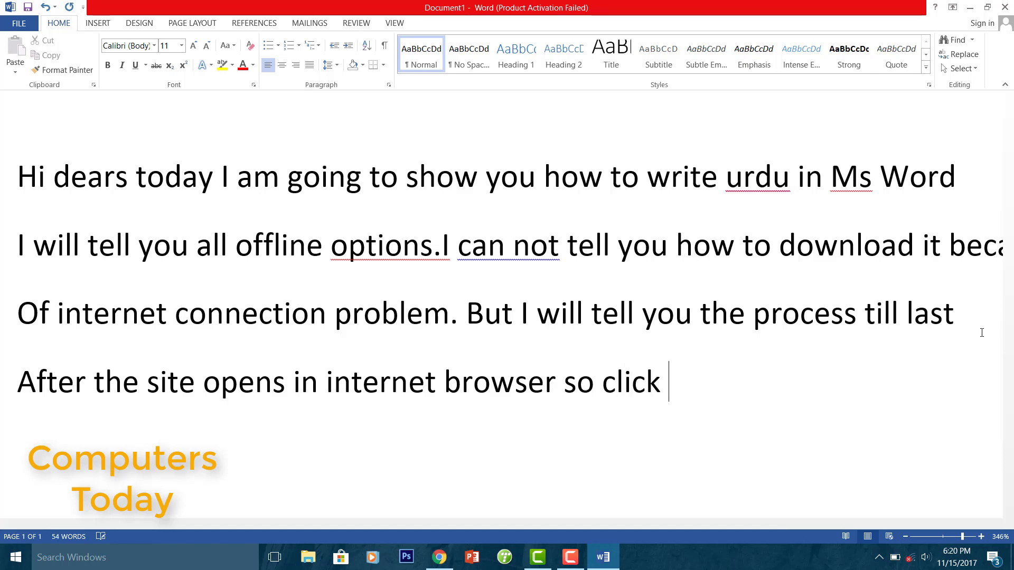
text(de)
key(BackSpace)
text(w)
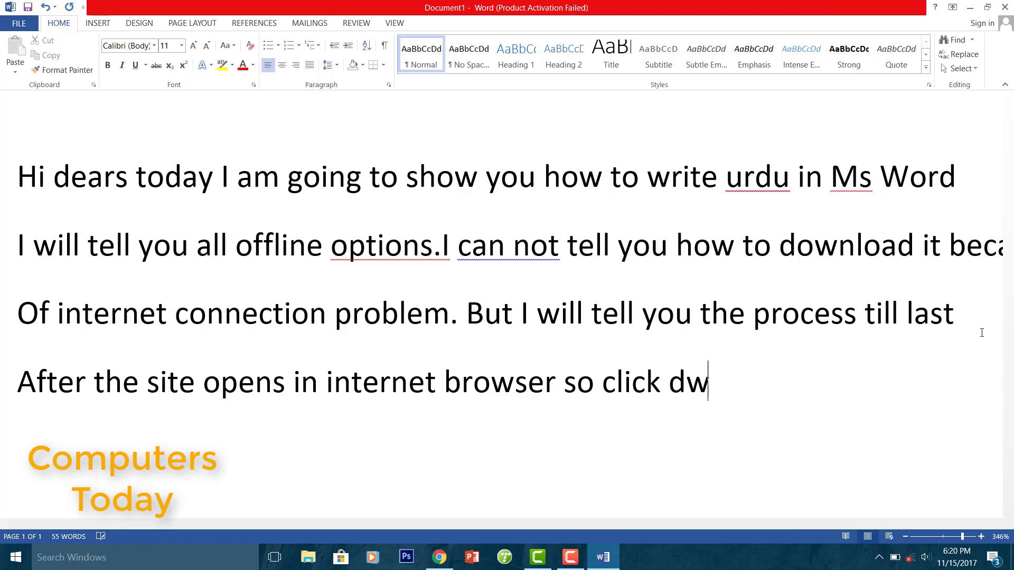
key(BackSpace)
text(ownloa)
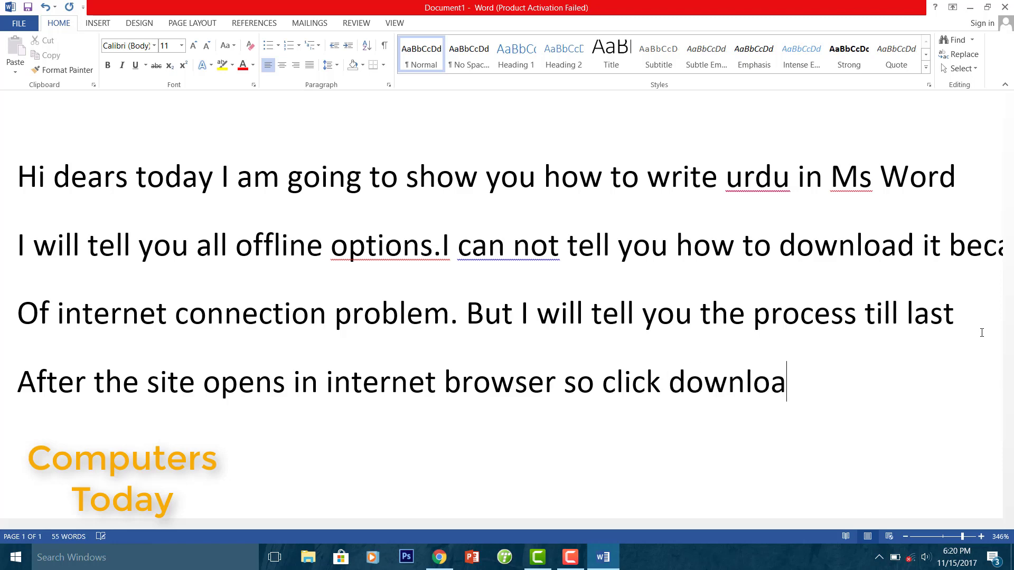
text(d it . )
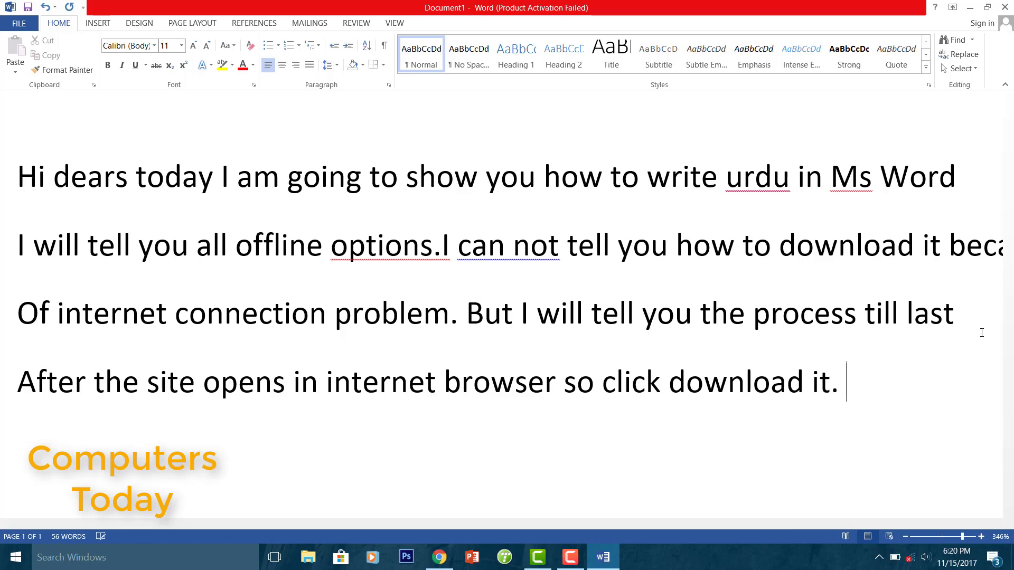
text(It will b)
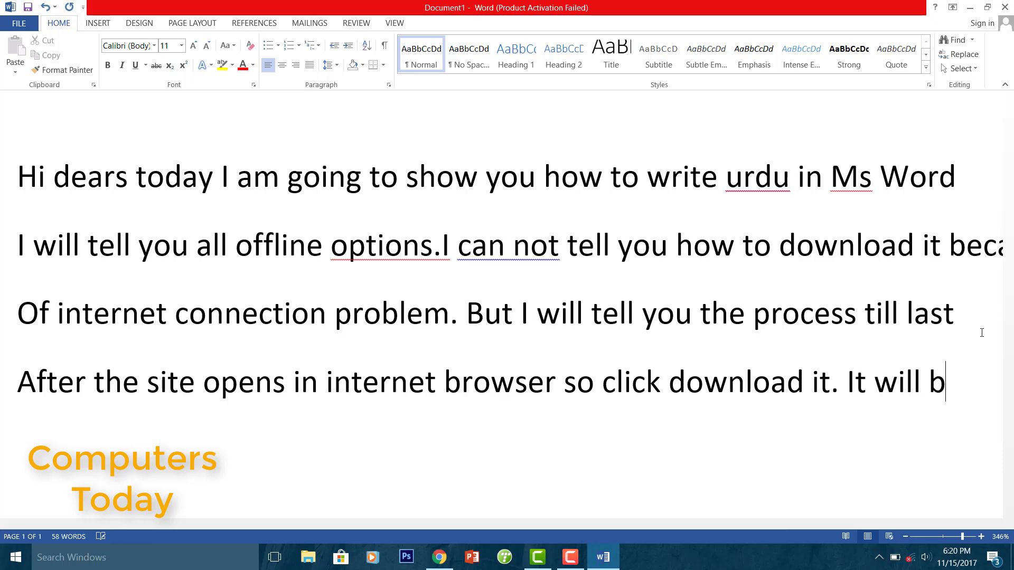
text(e added)
key(Return)
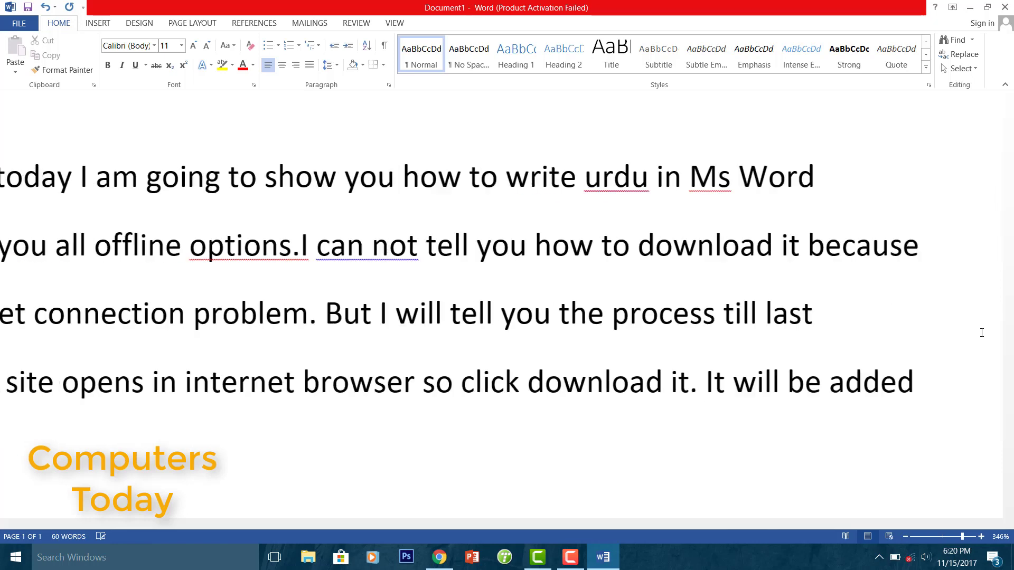